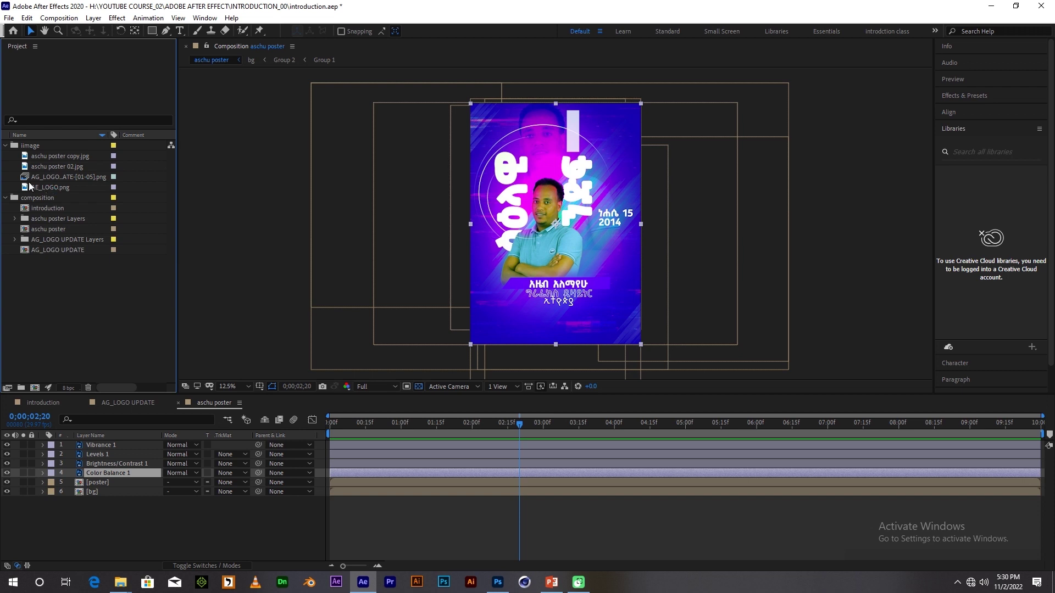
Create a new HDTV 1080 29.97, 10-second composition named 'composition'.
{"action": "left_click", "coordinate": [64, 19]}
{"action": "left_click", "coordinate": [103, 32]}
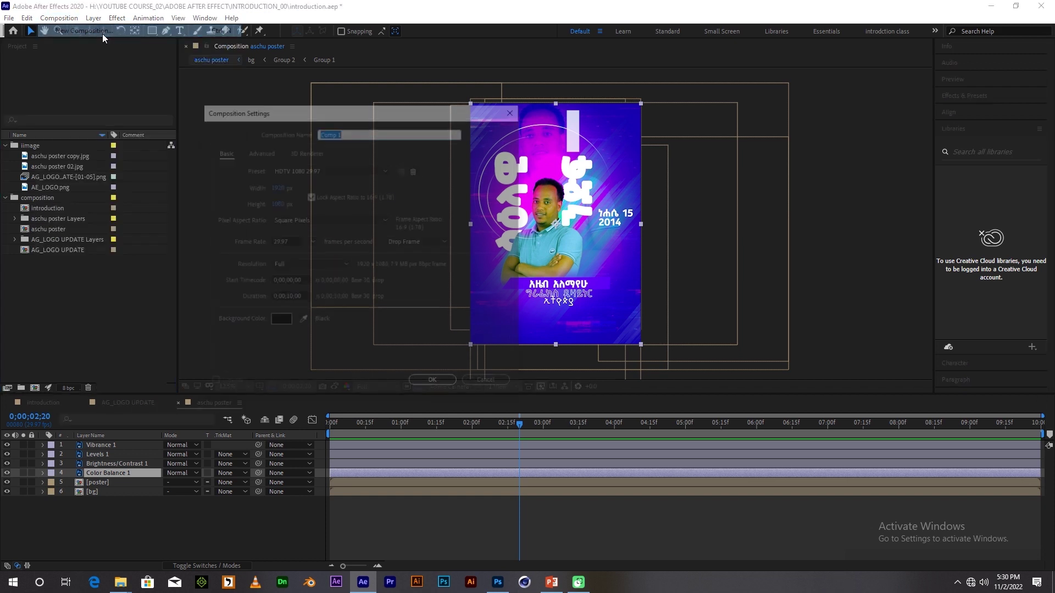
{"action": "type", "text": "compo"}
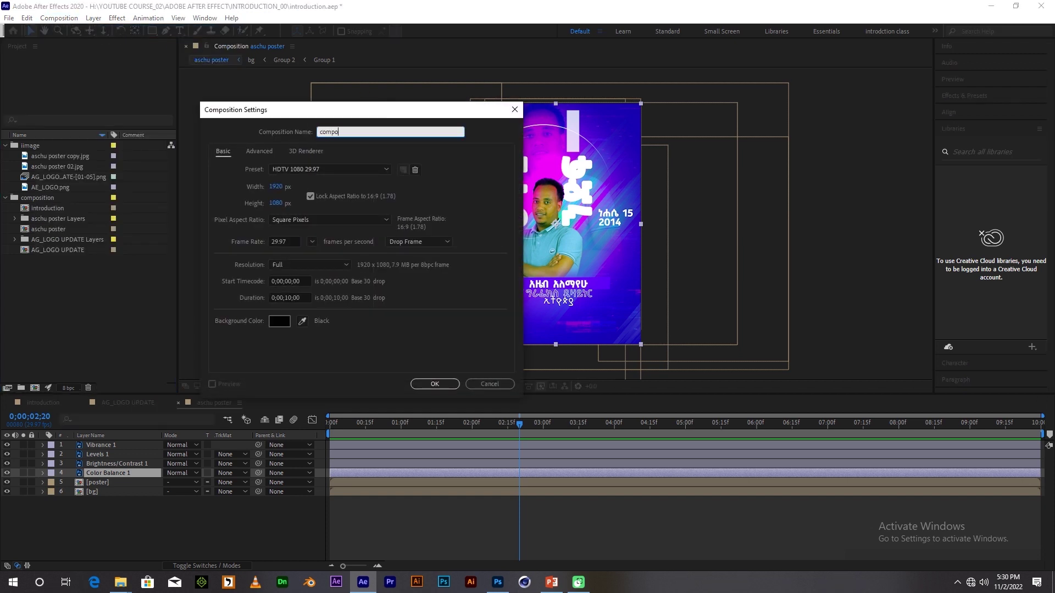
{"action": "type", "text": "sition"}
{"action": "left_click", "coordinate": [434, 386]}
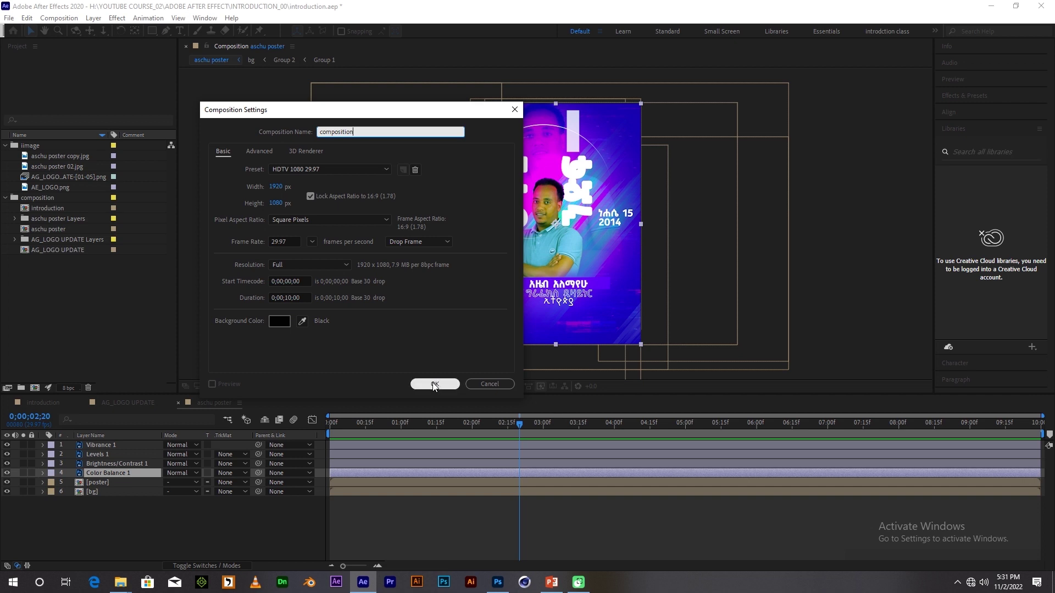
{"action": "left_click", "coordinate": [434, 384]}
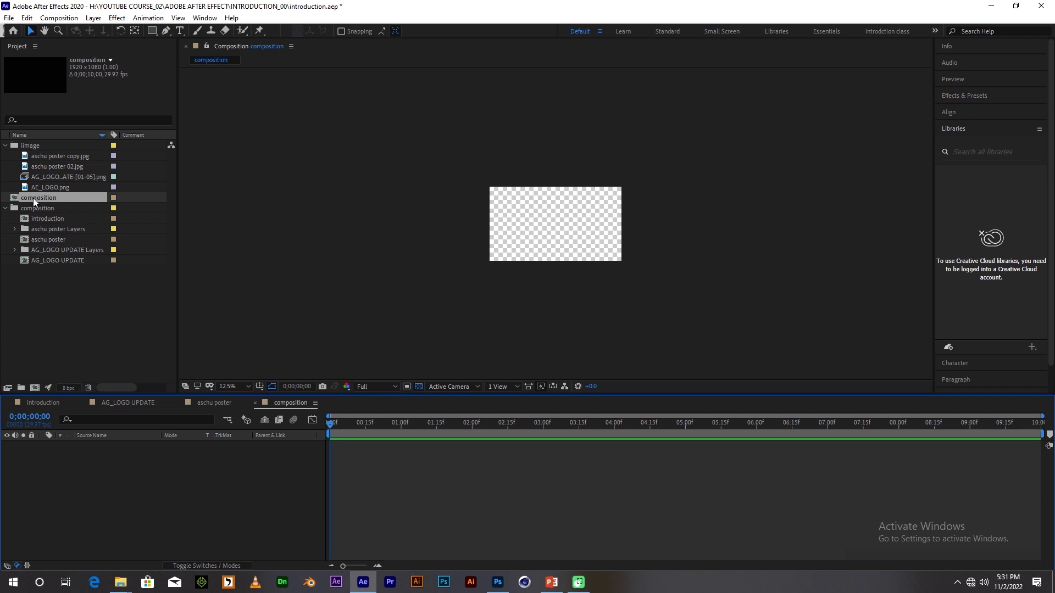
Look through the introduction, AG_LOGO UPDATE and aschu poster comps, scrubbing the poster animation.
{"action": "left_click", "coordinate": [42, 405]}
{"action": "left_click", "coordinate": [607, 426]}
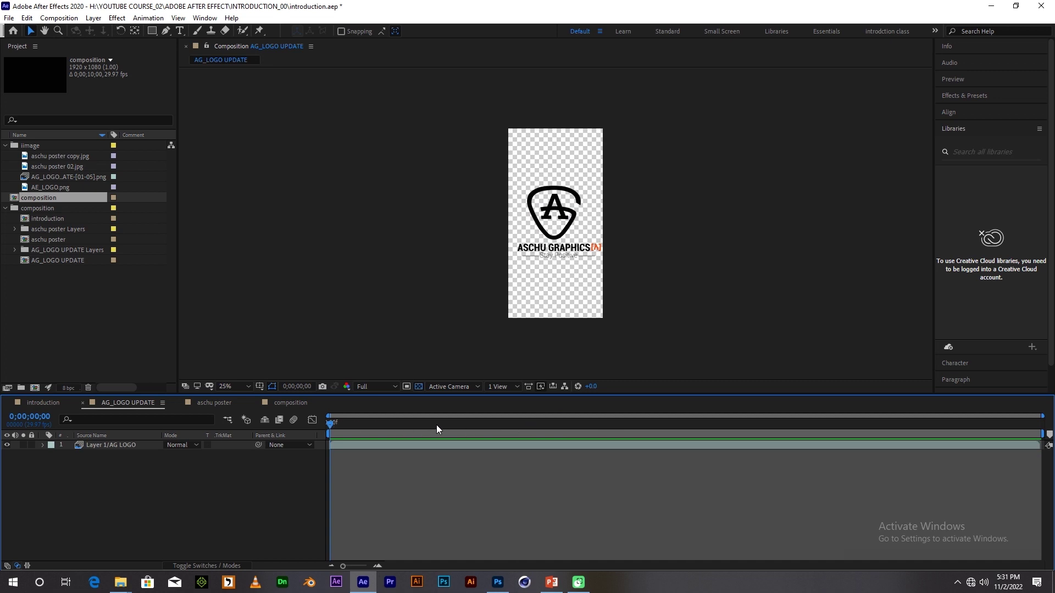
{"action": "left_click", "coordinate": [210, 404]}
{"action": "left_click_drag", "start_coordinate": [476, 427], "coordinate": [497, 427]}
{"action": "left_click_drag", "start_coordinate": [387, 435], "coordinate": [557, 434]}
Return to 'composition' and add aschu poster 02.jpg as its layer from the Project panel.
{"action": "left_click", "coordinate": [292, 403]}
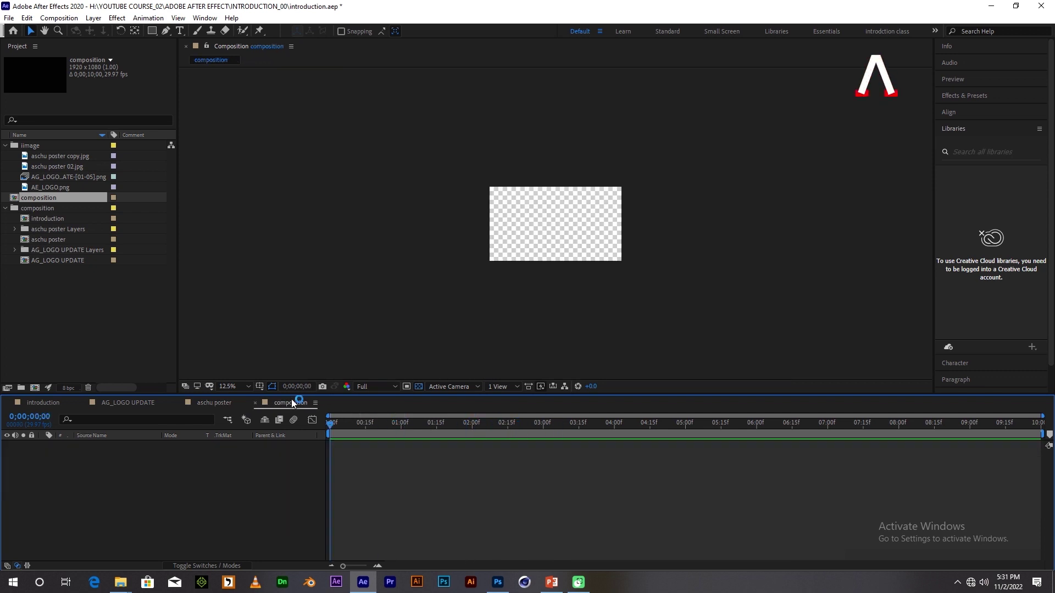
{"action": "left_click", "coordinate": [66, 187]}
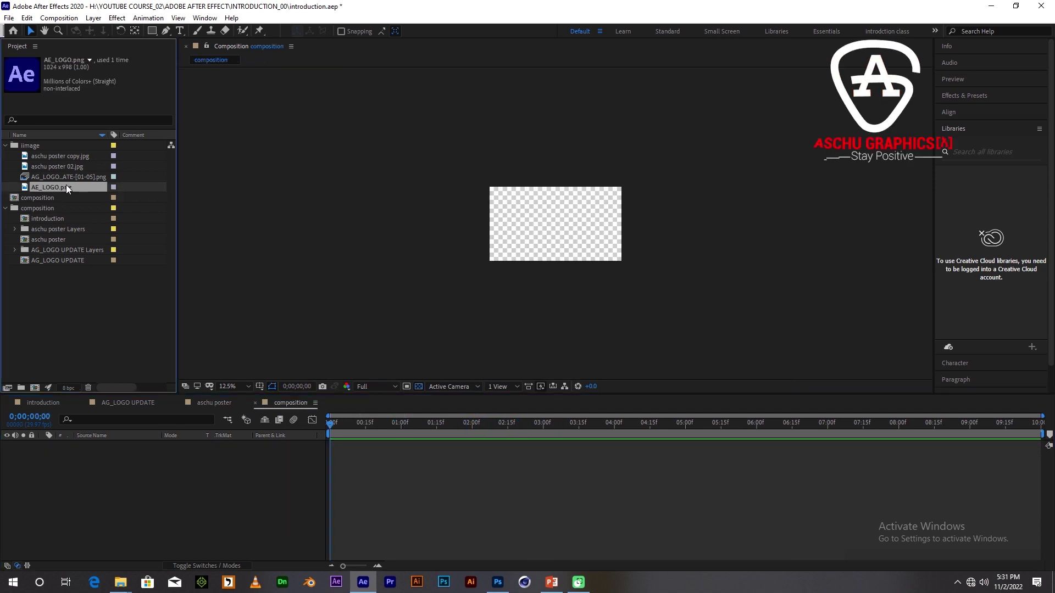
{"action": "left_click", "coordinate": [48, 219]}
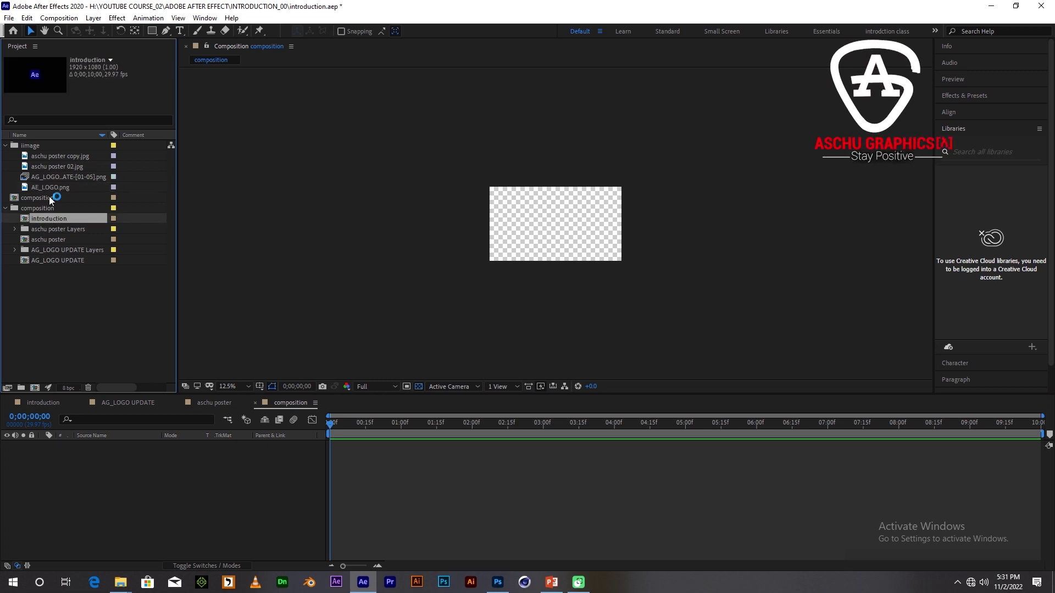
{"action": "left_click_drag", "start_coordinate": [52, 164], "coordinate": [123, 468]}
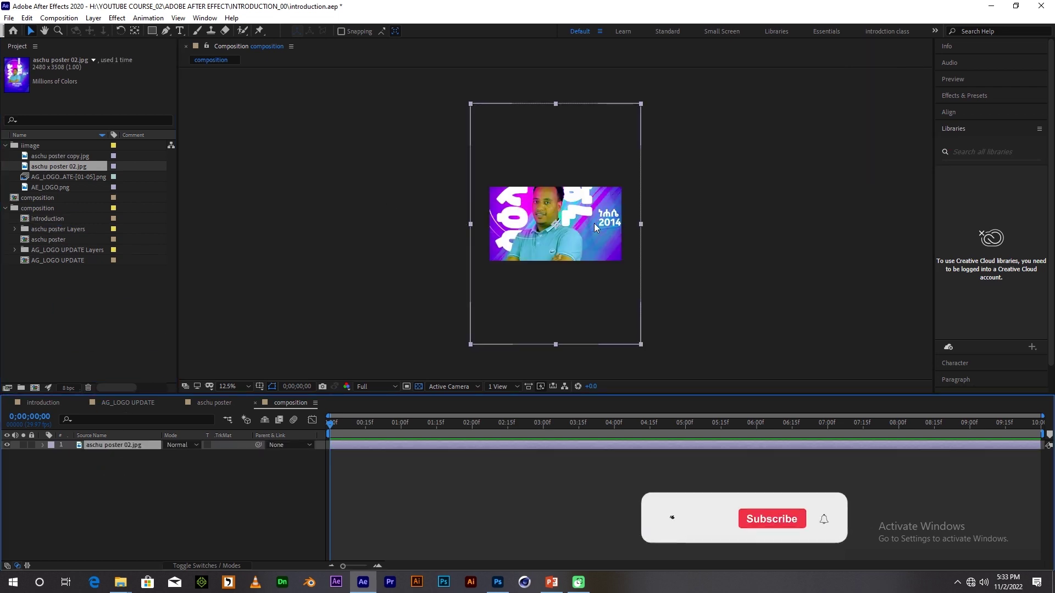
{"action": "key", "text": "period"}
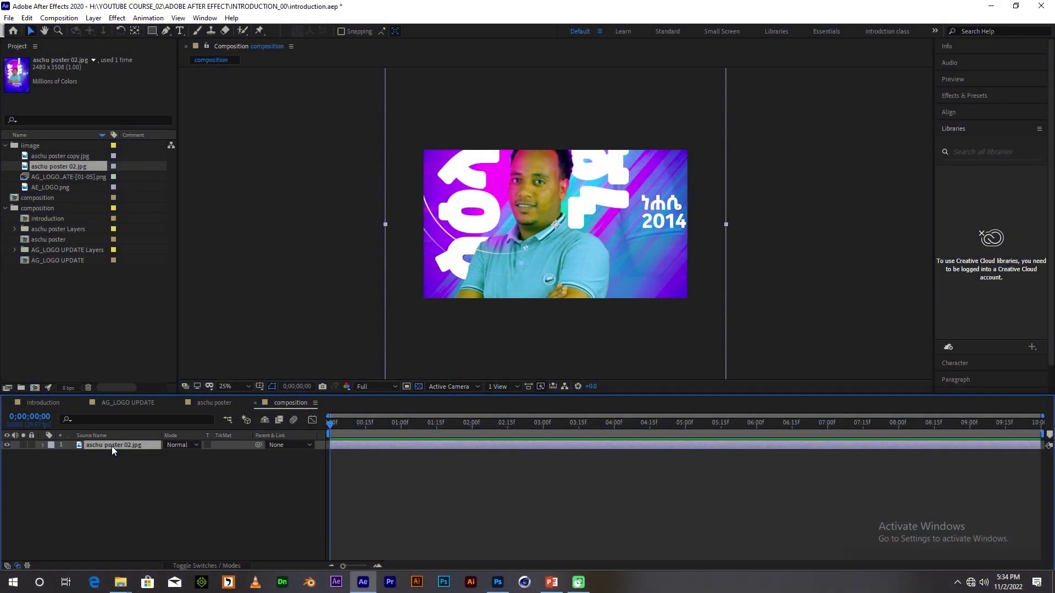
{"action": "key", "text": "period"}
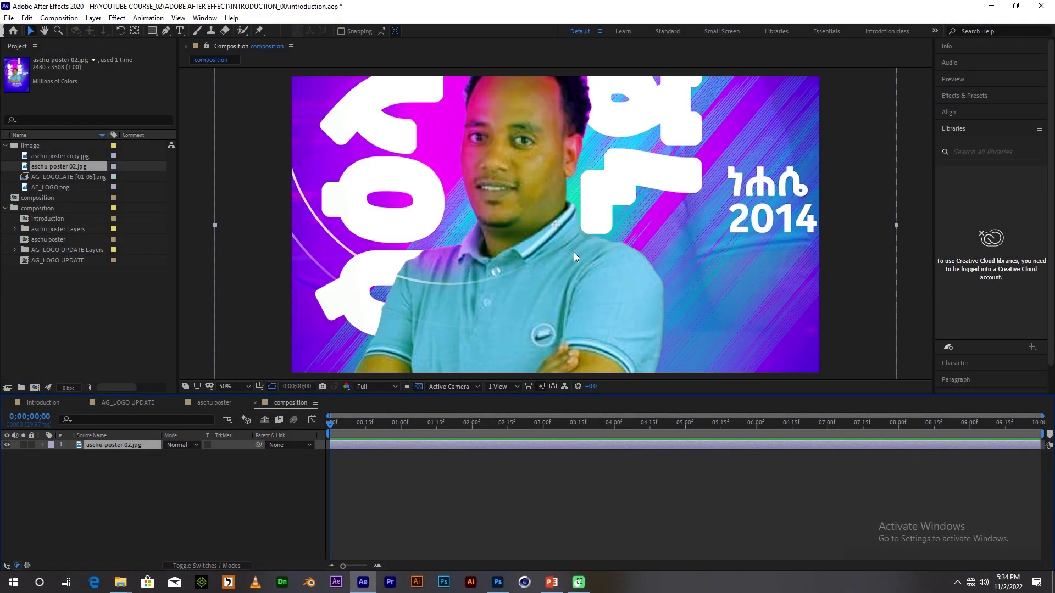
{"action": "key", "text": "period"}
{"action": "key", "text": "period"}
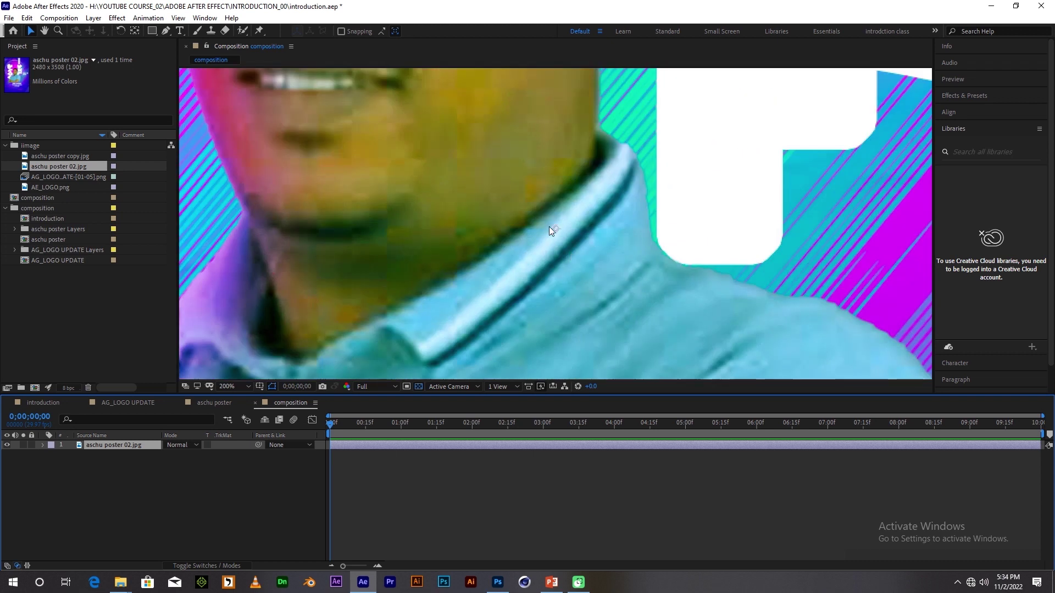
{"action": "key", "text": "comma"}
{"action": "key", "text": "comma"}
{"action": "key", "text": "comma"}
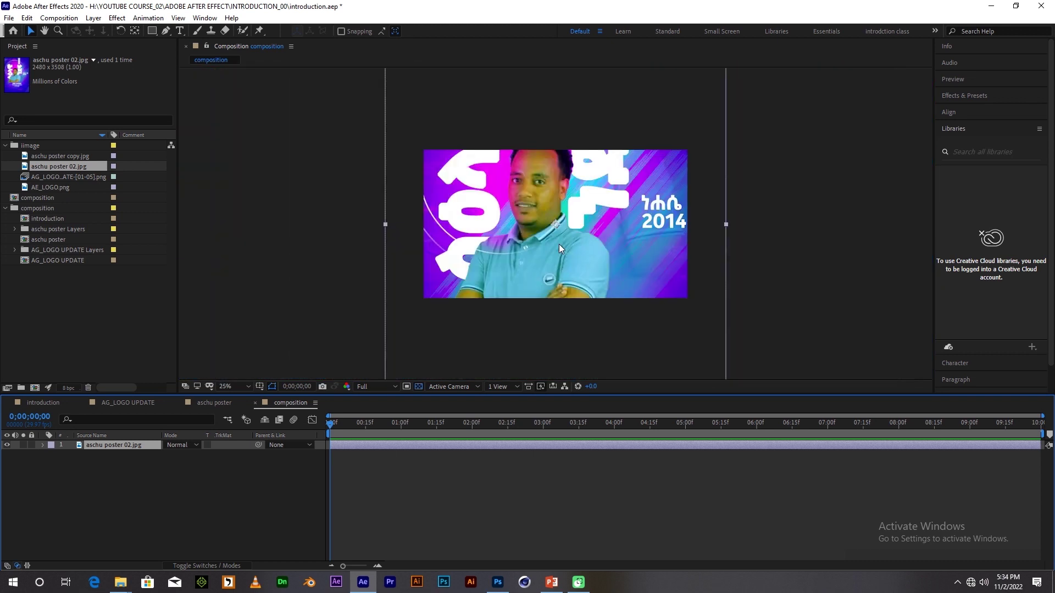
{"action": "mouse_move", "coordinate": [559, 244]}
{"action": "left_mouse_down"}
{"action": "mouse_move", "coordinate": [733, 241]}
{"action": "mouse_move", "coordinate": [601, 248]}
{"action": "left_mouse_up"}
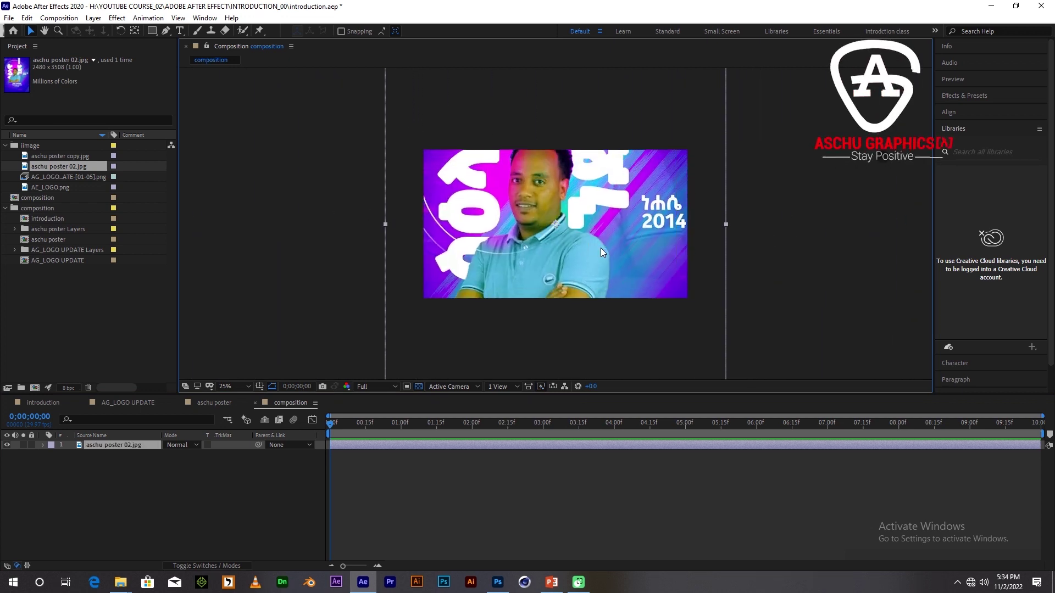
{"action": "scroll", "coordinate": [572, 238], "scroll_direction": "up", "scroll_amount": 5}
{"action": "scroll", "coordinate": [572, 238], "scroll_direction": "down", "scroll_amount": 5}
{"action": "scroll", "coordinate": [573, 238], "scroll_direction": "up", "scroll_amount": 3}
{"action": "scroll", "coordinate": [573, 238], "scroll_direction": "down", "scroll_amount": 3}
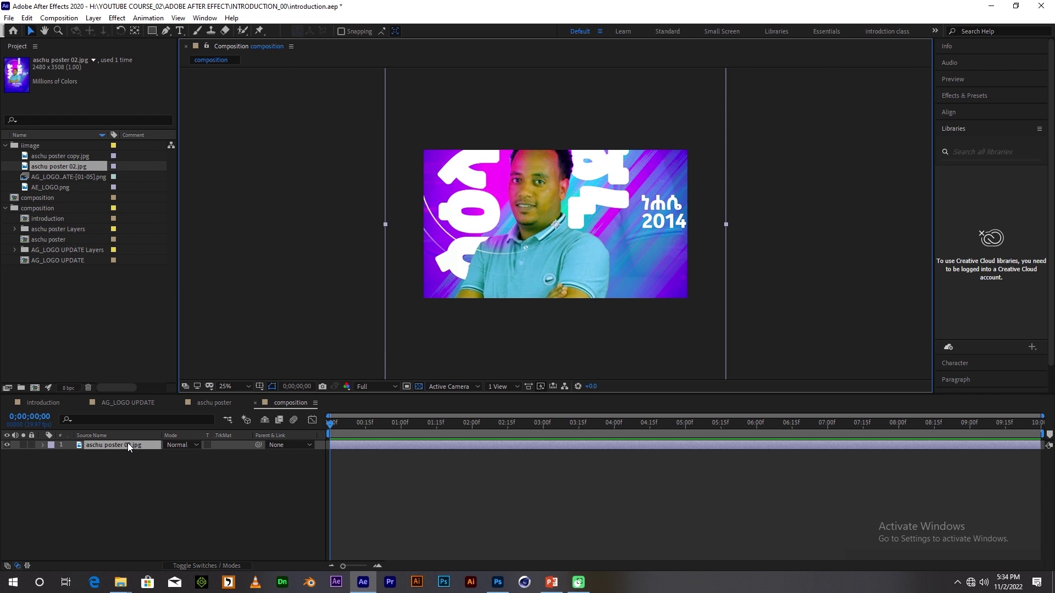
{"action": "left_click", "coordinate": [43, 445]}
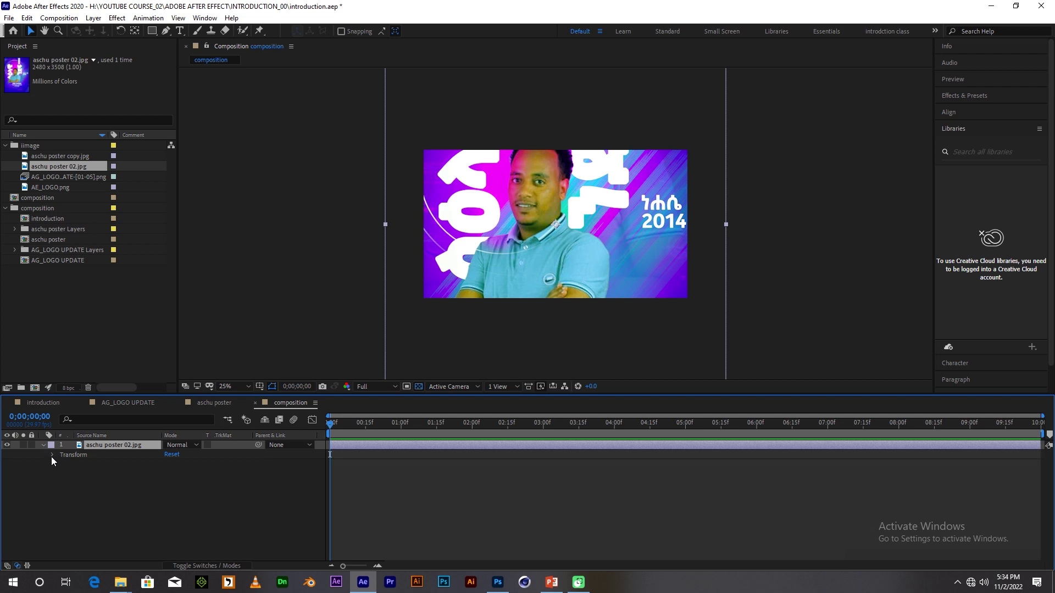
Reveal the poster layer's Transform properties, zoom the preview to 50% and back, and advance the playhead.
{"action": "left_click", "coordinate": [53, 455]}
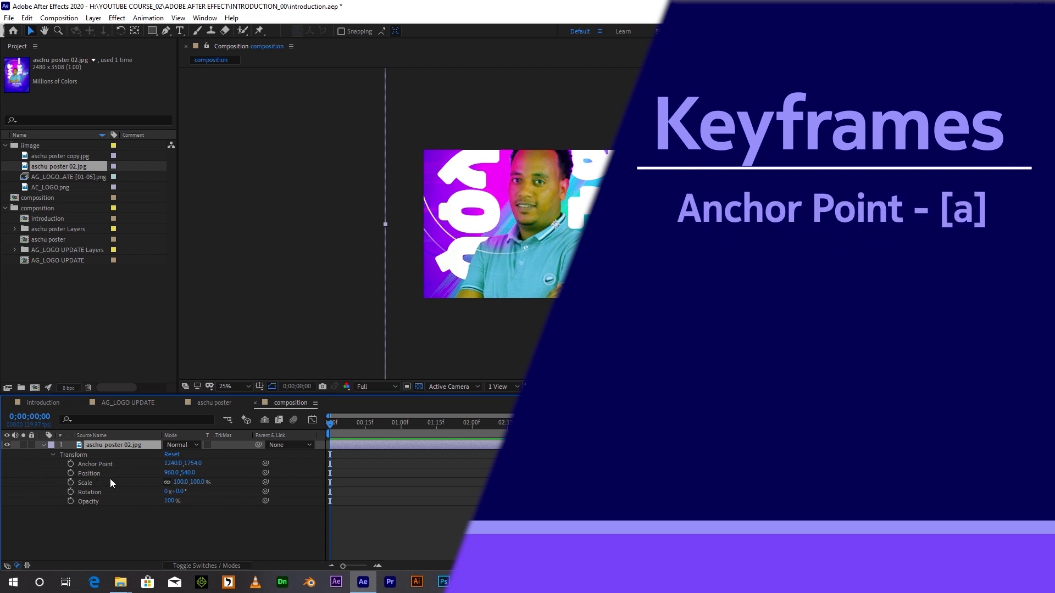
{"action": "key", "text": "period"}
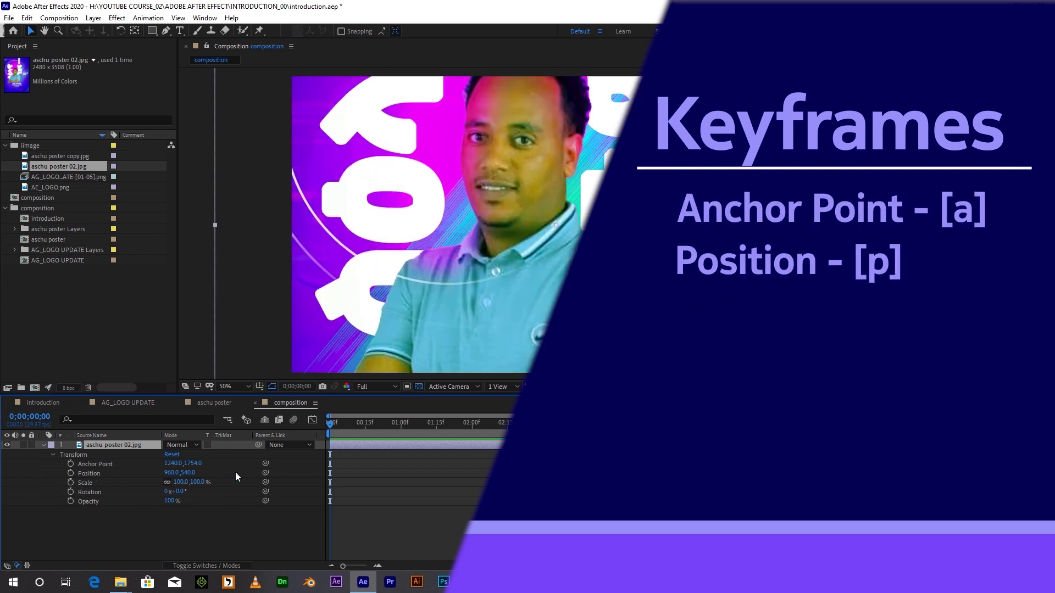
{"action": "left_click", "coordinate": [93, 482]}
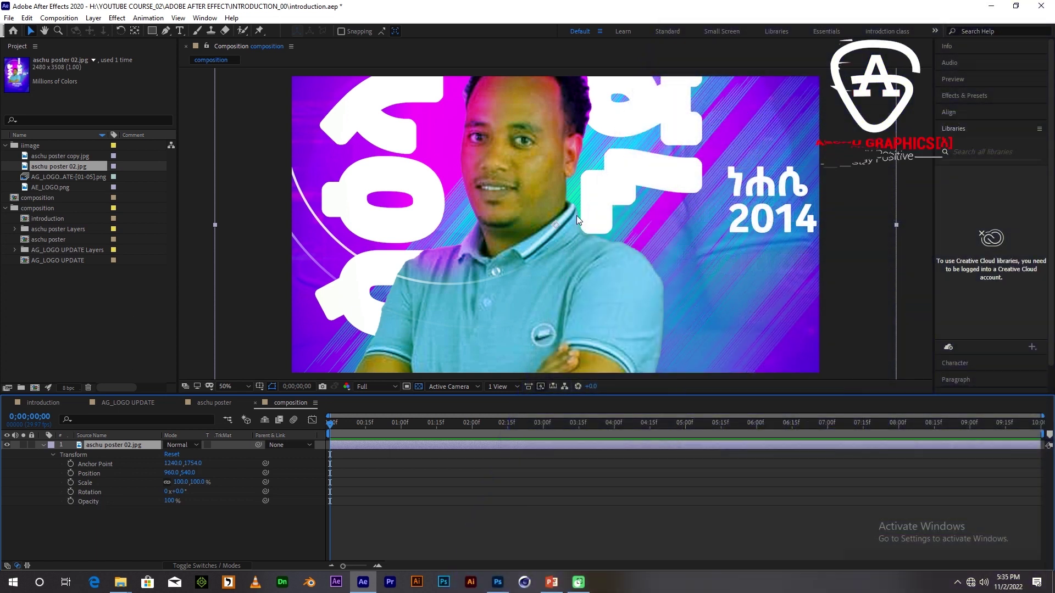
{"action": "key", "text": "comma"}
{"action": "key", "text": "comma"}
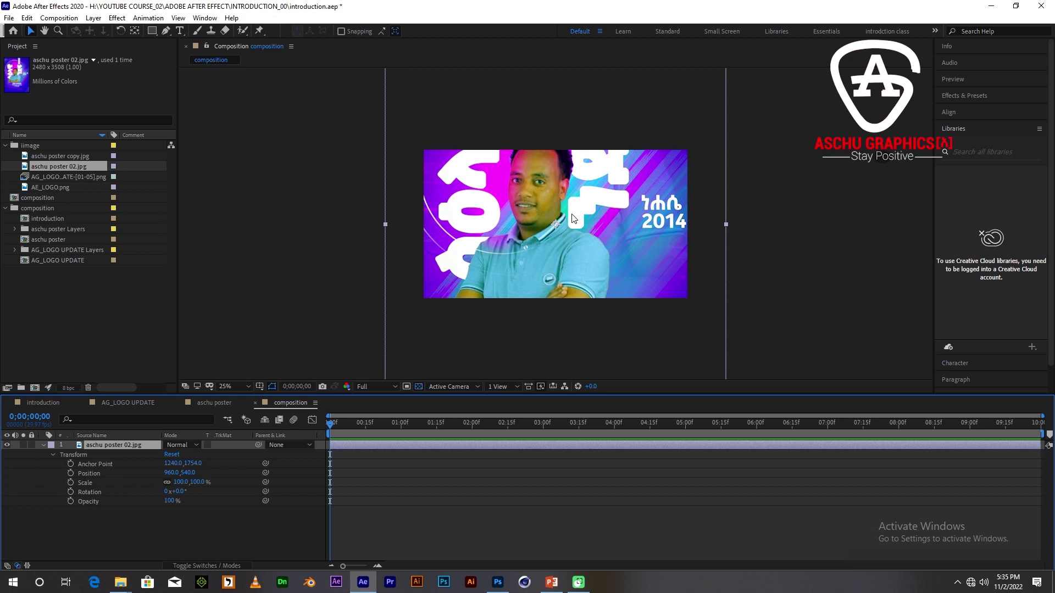
{"action": "mouse_move", "coordinate": [356, 427]}
{"action": "left_mouse_down"}
{"action": "mouse_move", "coordinate": [760, 427]}
{"action": "mouse_move", "coordinate": [477, 428]}
{"action": "mouse_move", "coordinate": [573, 431]}
{"action": "left_mouse_up"}
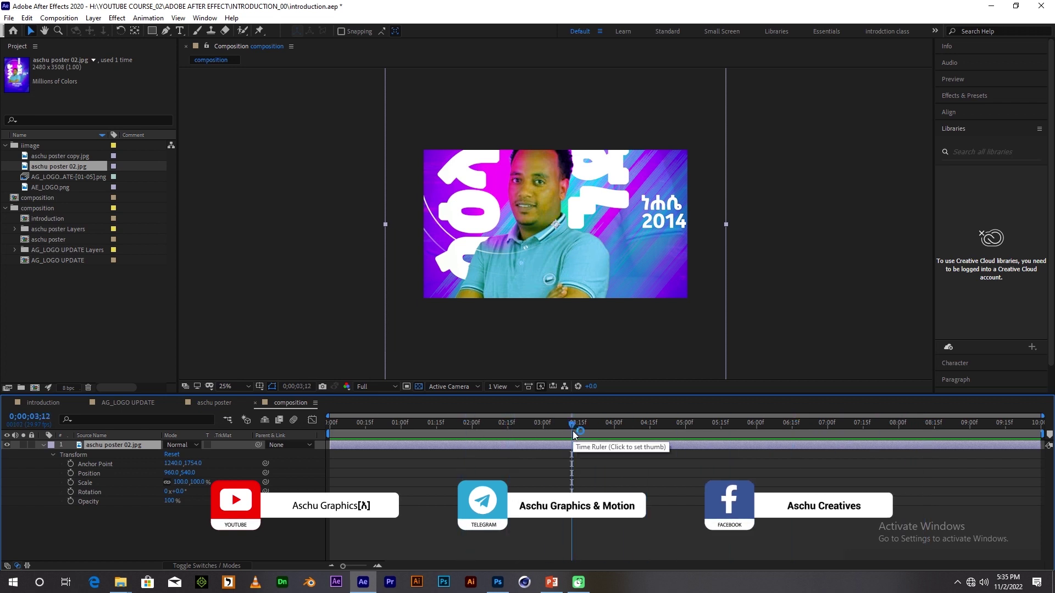
Change the composition duration to 0;00;15;00 and zoom the timeline out to whole seconds.
{"action": "key", "text": "ctrl+k"}
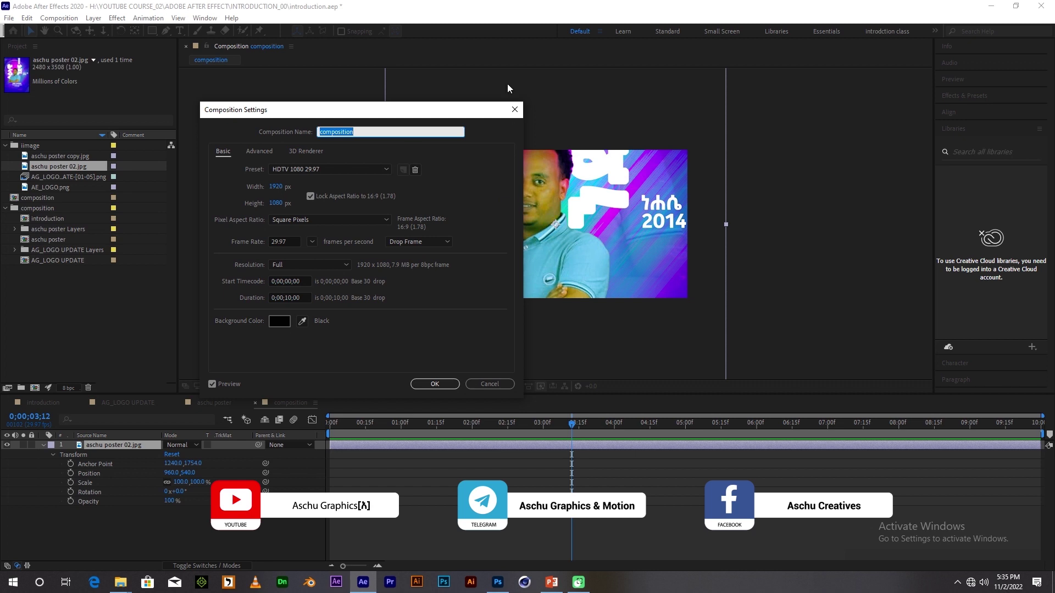
{"action": "left_click", "coordinate": [515, 110]}
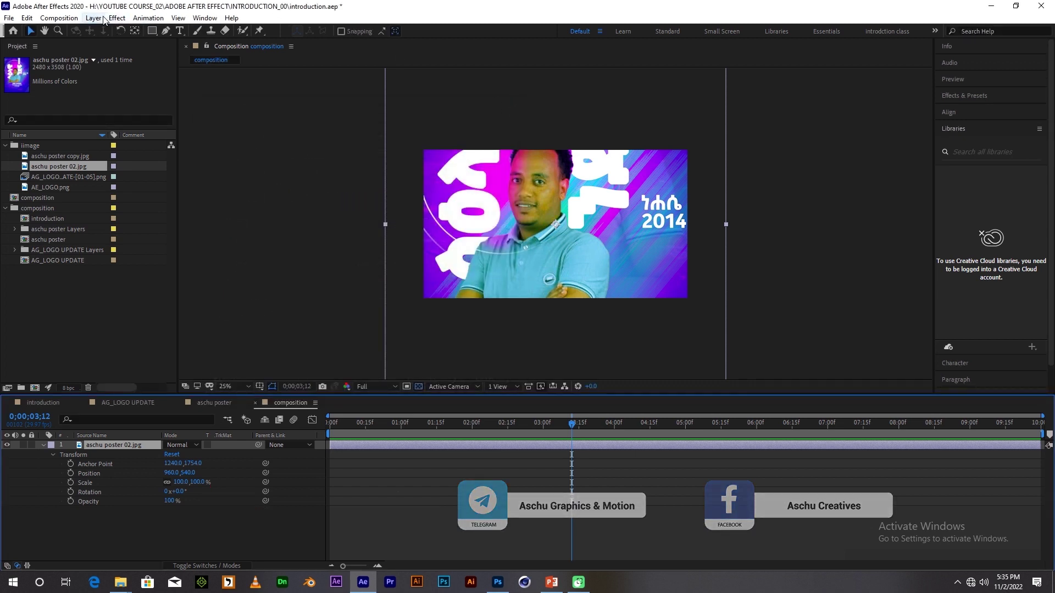
{"action": "left_click", "coordinate": [71, 22]}
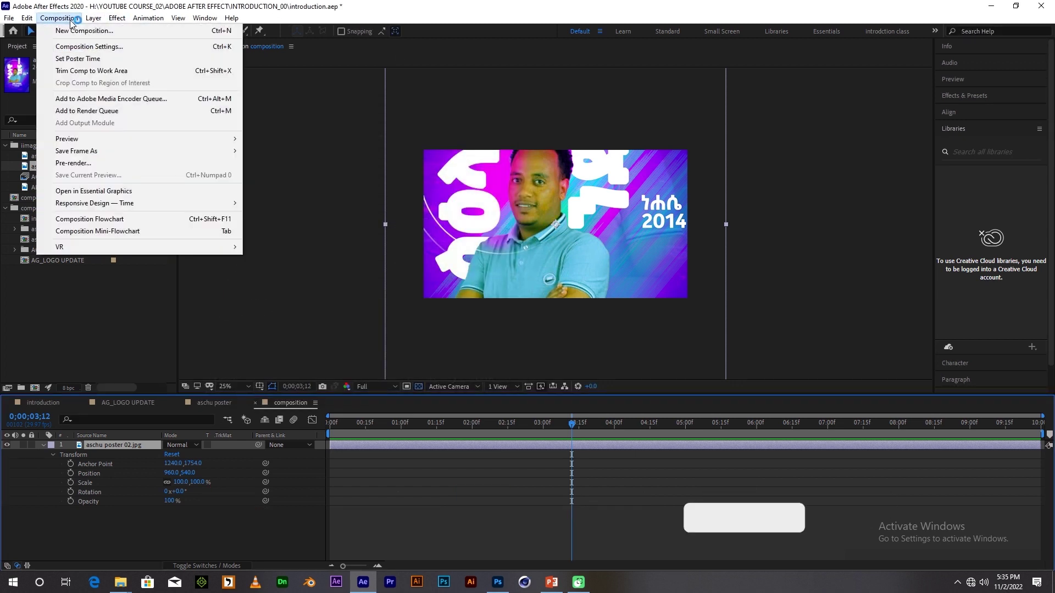
{"action": "left_click", "coordinate": [110, 48]}
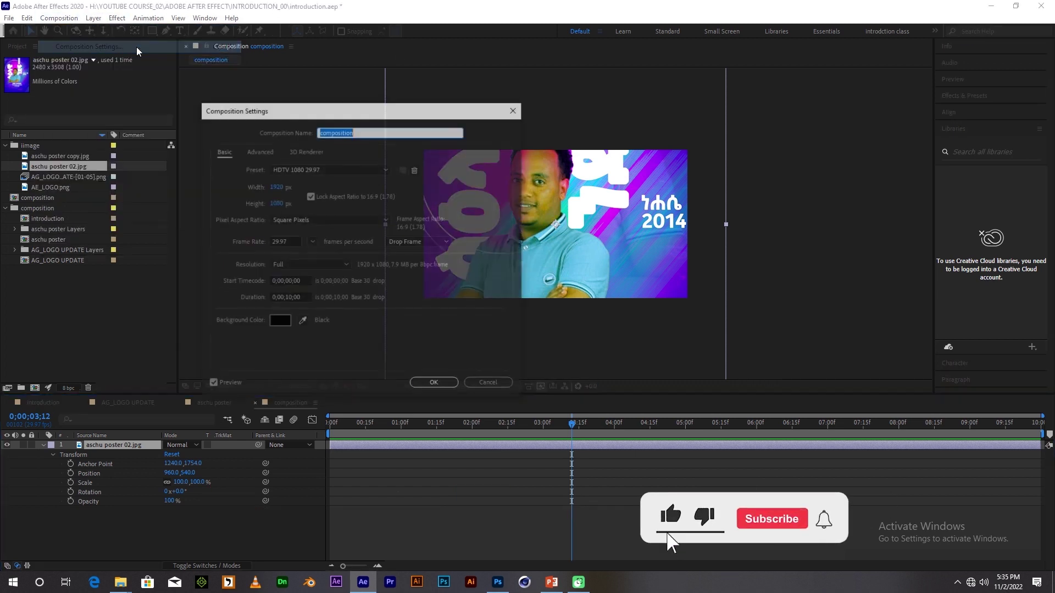
{"action": "left_click", "coordinate": [290, 297]}
{"action": "key", "text": "Delete"}
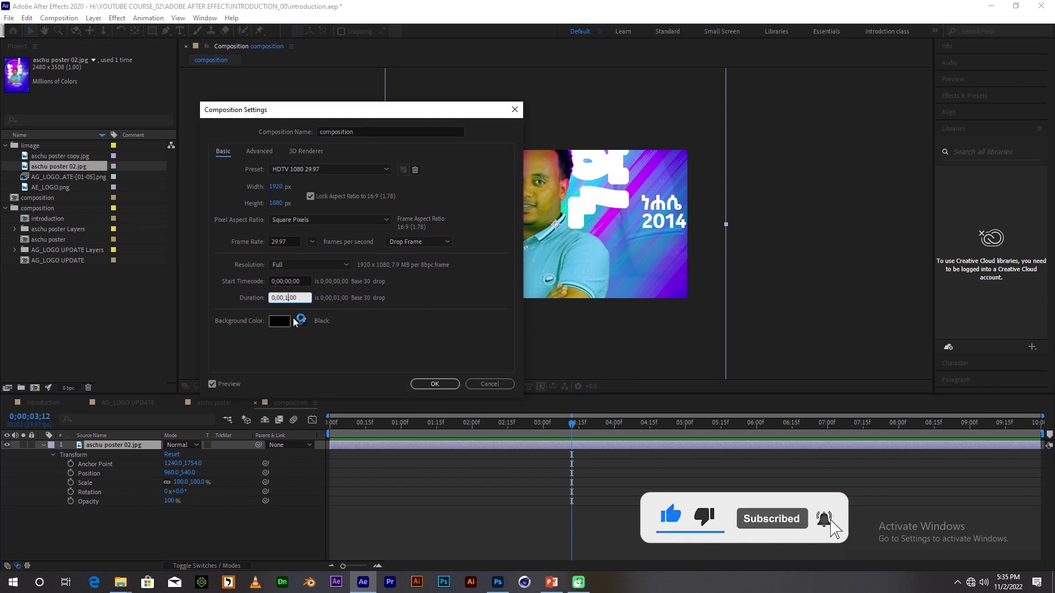
{"action": "type", "text": "5"}
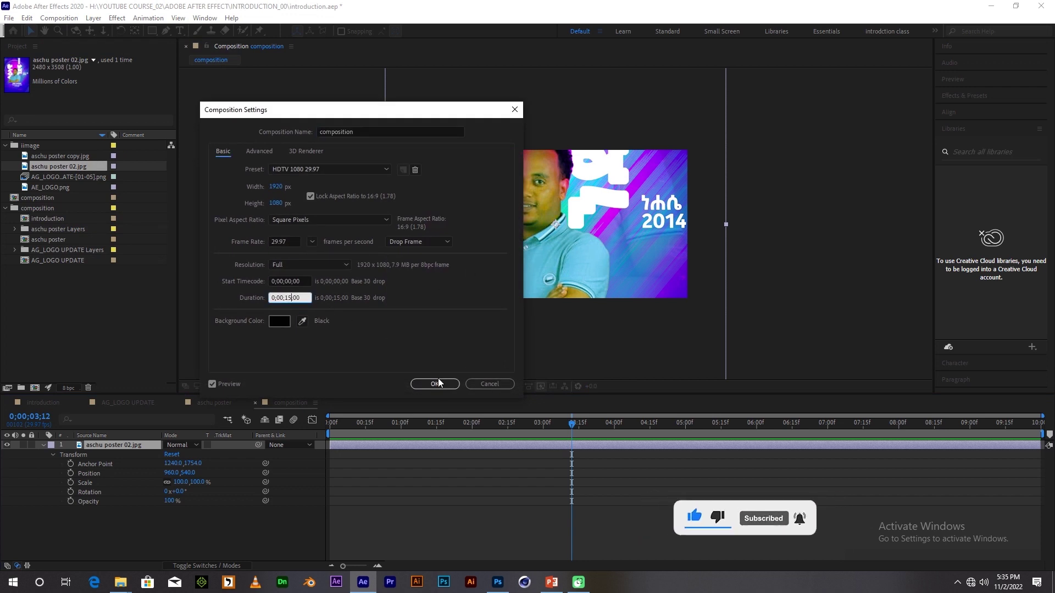
{"action": "left_click", "coordinate": [434, 384]}
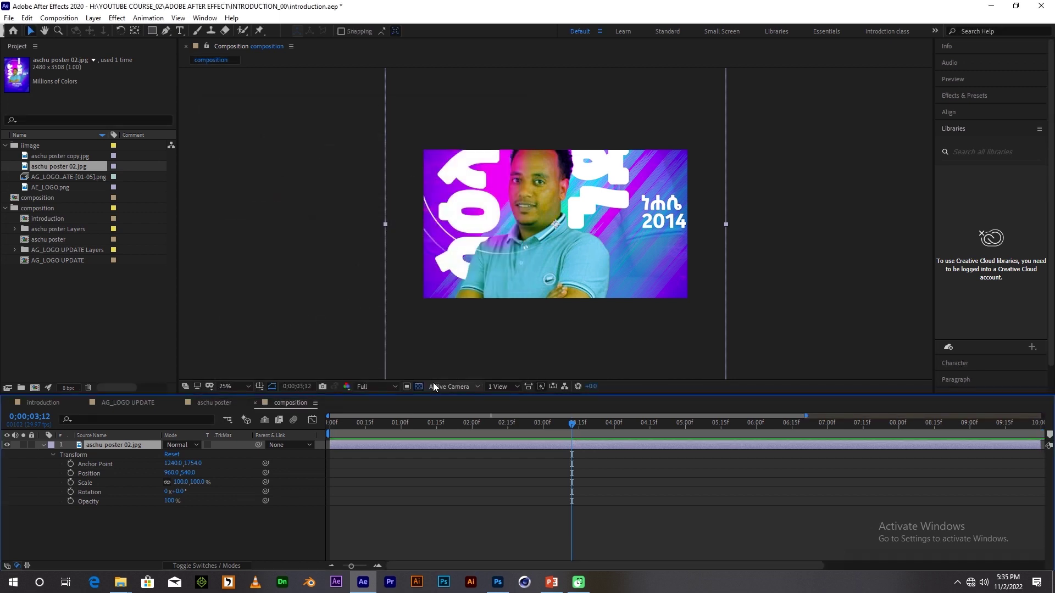
{"action": "left_click", "coordinate": [351, 567]}
{"action": "left_click_drag", "start_coordinate": [351, 566], "coordinate": [342, 567]}
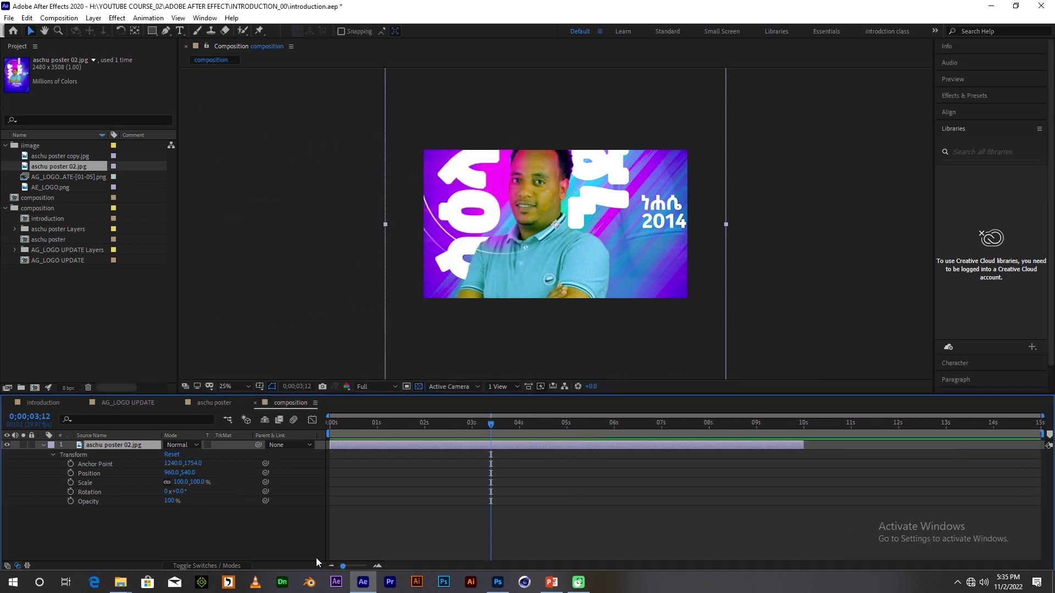
Extend the poster layer to the 15-second end and try different Position values.
{"action": "left_click_drag", "start_coordinate": [803, 443], "coordinate": [1043, 444]}
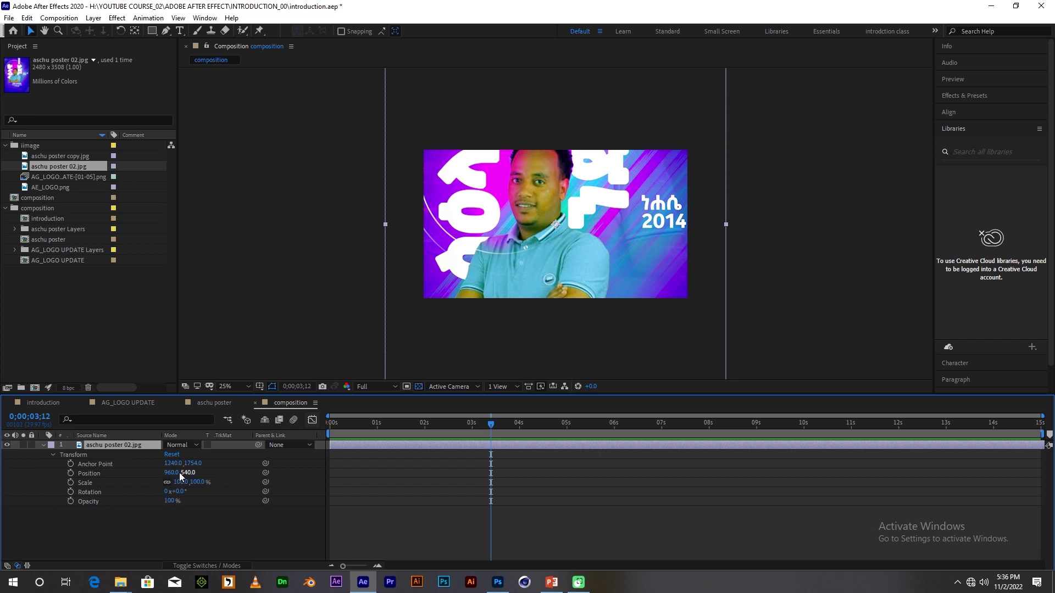
{"action": "mouse_move", "coordinate": [166, 473]}
{"action": "left_mouse_down"}
{"action": "mouse_move", "coordinate": [320, 441]}
{"action": "mouse_move", "coordinate": [726, 441]}
{"action": "mouse_move", "coordinate": [320, 474]}
{"action": "left_mouse_up"}
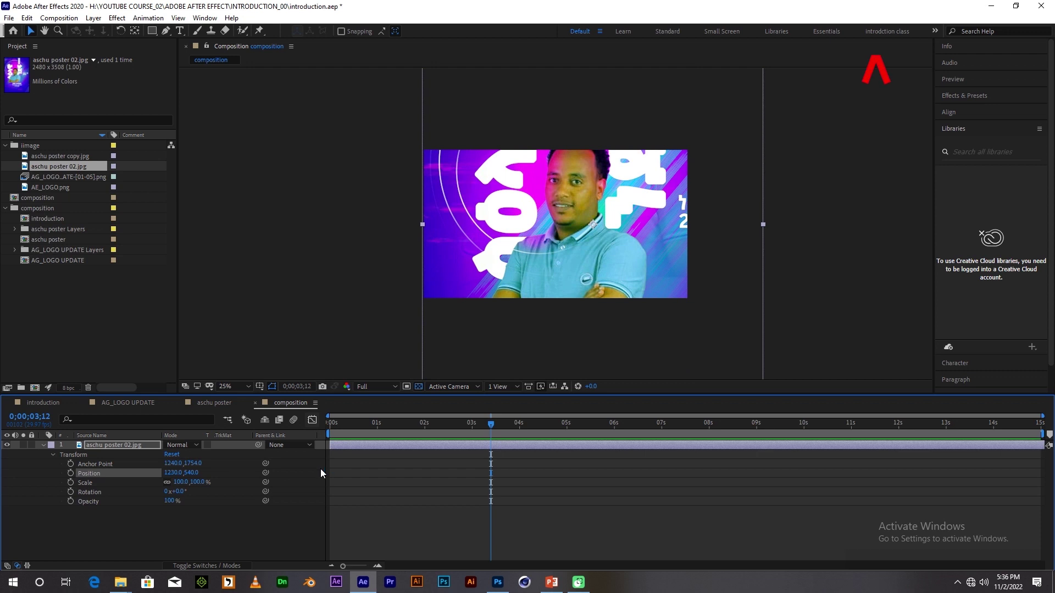
{"action": "left_click_drag", "start_coordinate": [189, 473], "coordinate": [408, 454]}
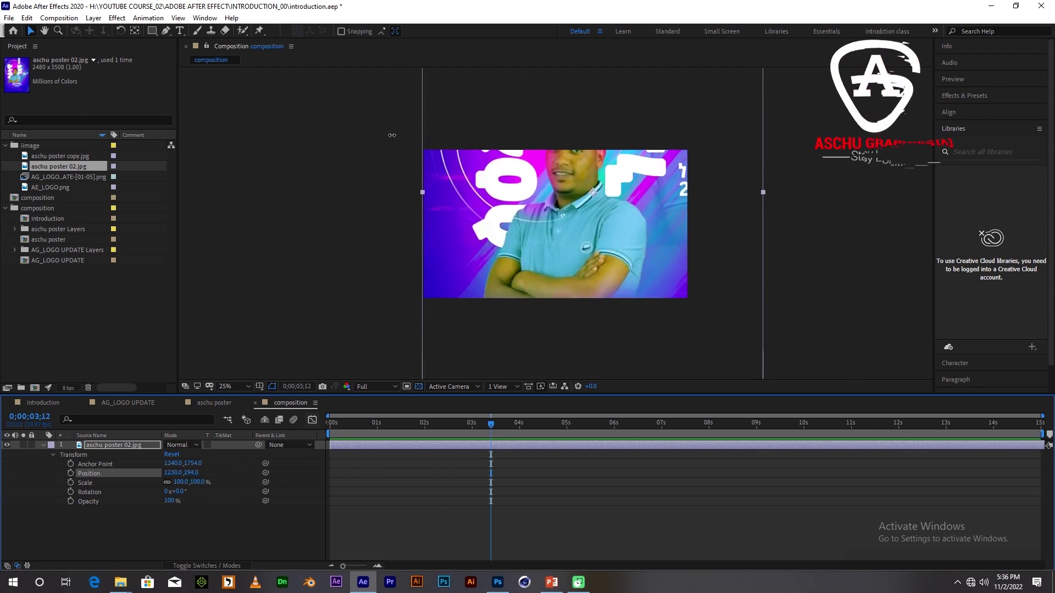
{"action": "left_click_drag", "start_coordinate": [409, 454], "coordinate": [367, 265]}
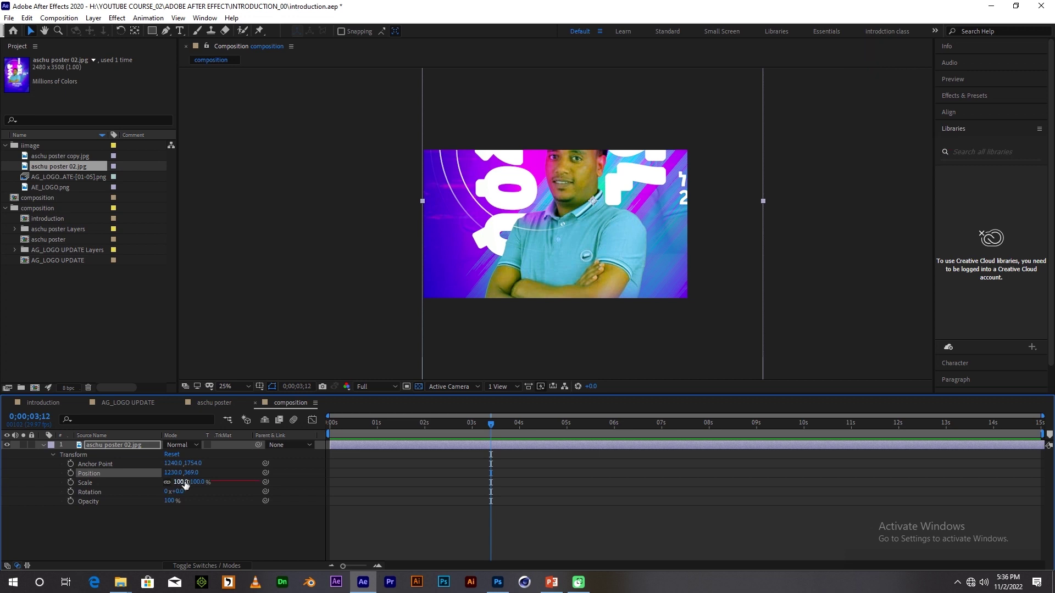
Try Scale, Rotation and Opacity changes, then reset the Transform group to defaults.
{"action": "mouse_move", "coordinate": [185, 484]}
{"action": "left_mouse_down"}
{"action": "mouse_move", "coordinate": [137, 516]}
{"action": "mouse_move", "coordinate": [179, 505]}
{"action": "left_mouse_up"}
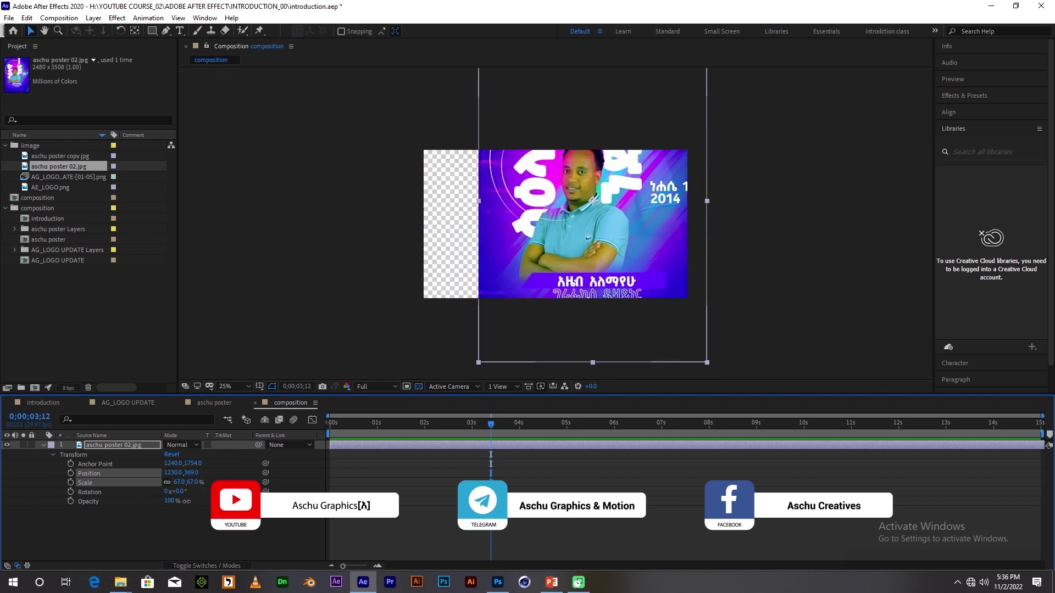
{"action": "mouse_move", "coordinate": [175, 492]}
{"action": "left_mouse_down"}
{"action": "mouse_move", "coordinate": [185, 478]}
{"action": "mouse_move", "coordinate": [154, 493]}
{"action": "mouse_move", "coordinate": [197, 532]}
{"action": "left_mouse_up"}
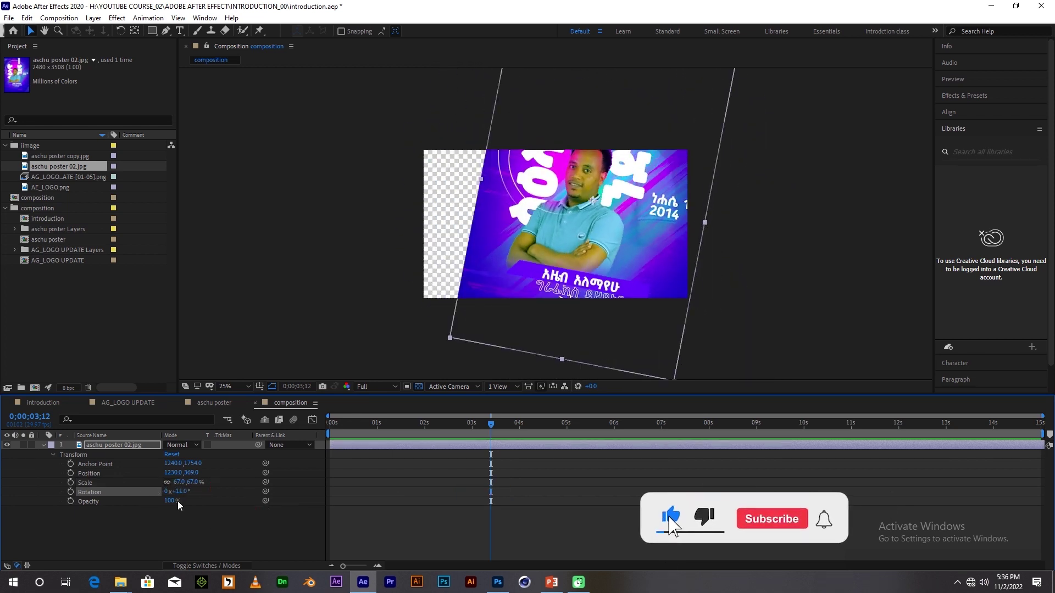
{"action": "mouse_move", "coordinate": [170, 501]}
{"action": "left_mouse_down"}
{"action": "mouse_move", "coordinate": [139, 511]}
{"action": "mouse_move", "coordinate": [214, 503]}
{"action": "left_mouse_up"}
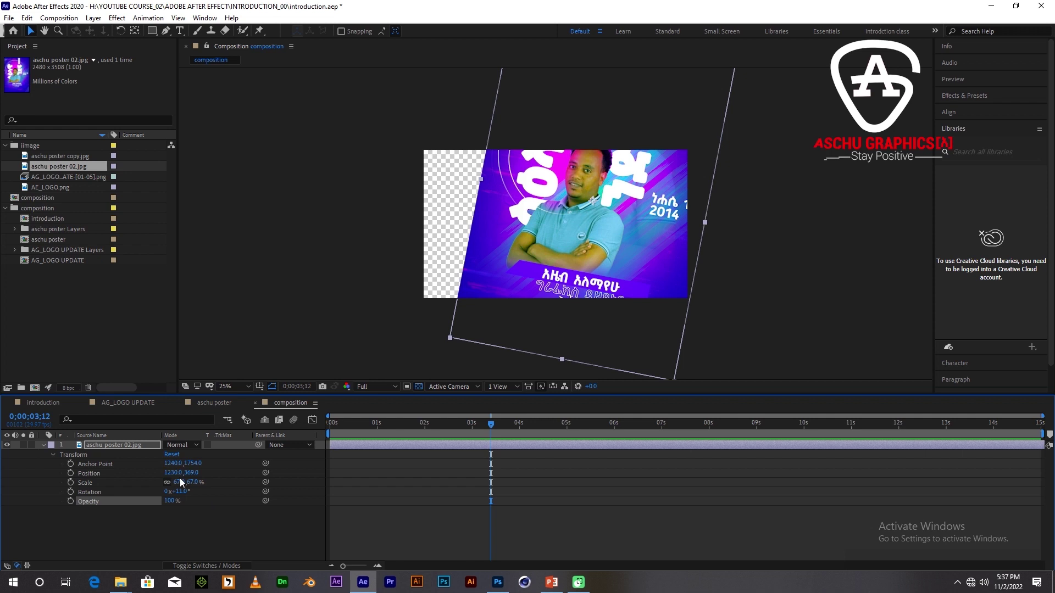
{"action": "left_click_drag", "start_coordinate": [177, 493], "coordinate": [197, 499]}
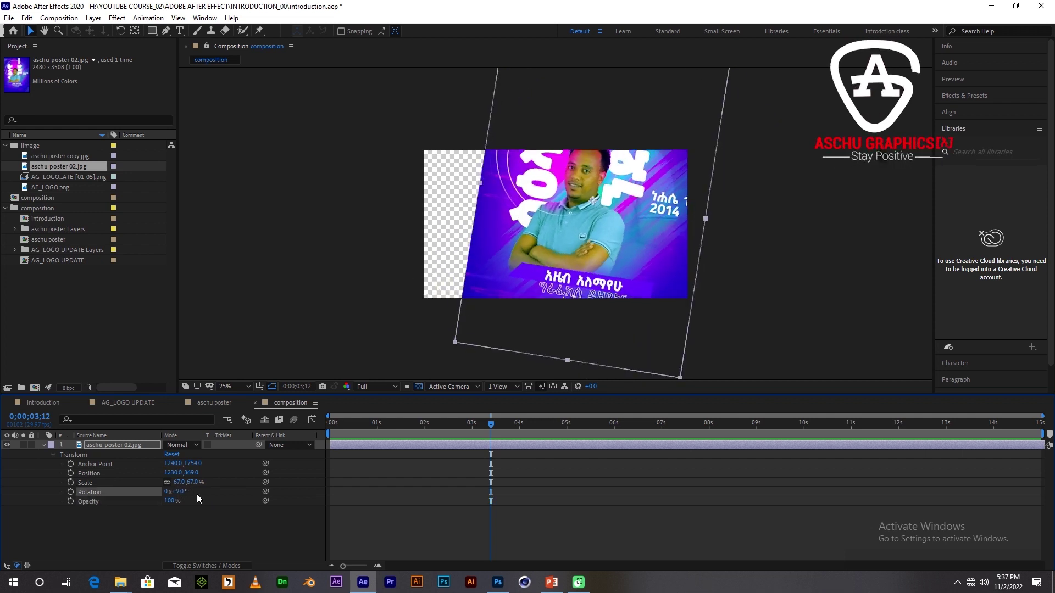
{"action": "left_click", "coordinate": [174, 454]}
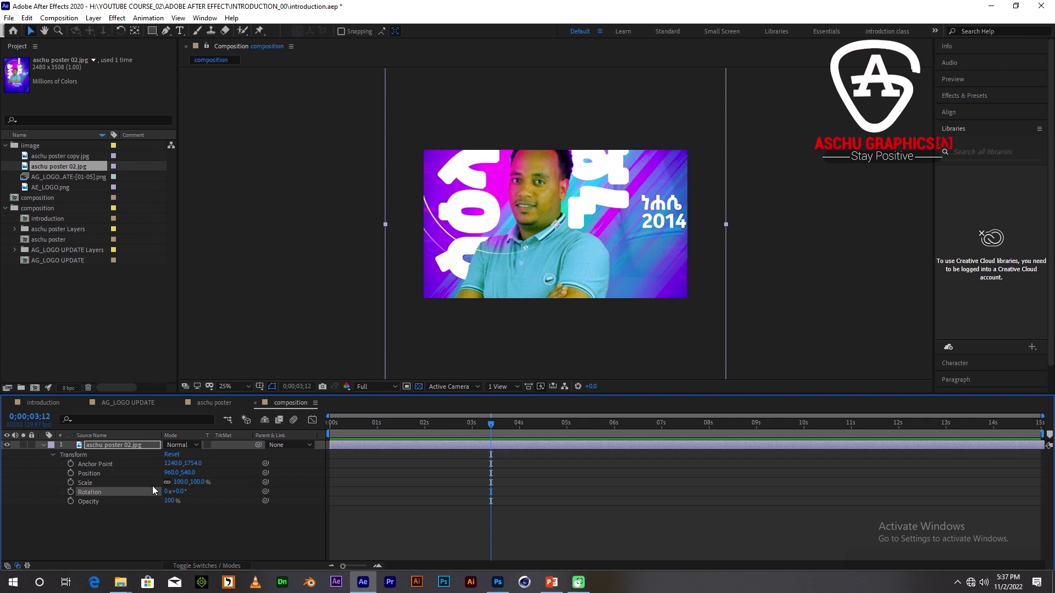
Keyframe Scale at 78% at 4 s and 264% at 0 s.
{"action": "left_click_drag", "start_coordinate": [184, 482], "coordinate": [176, 483]}
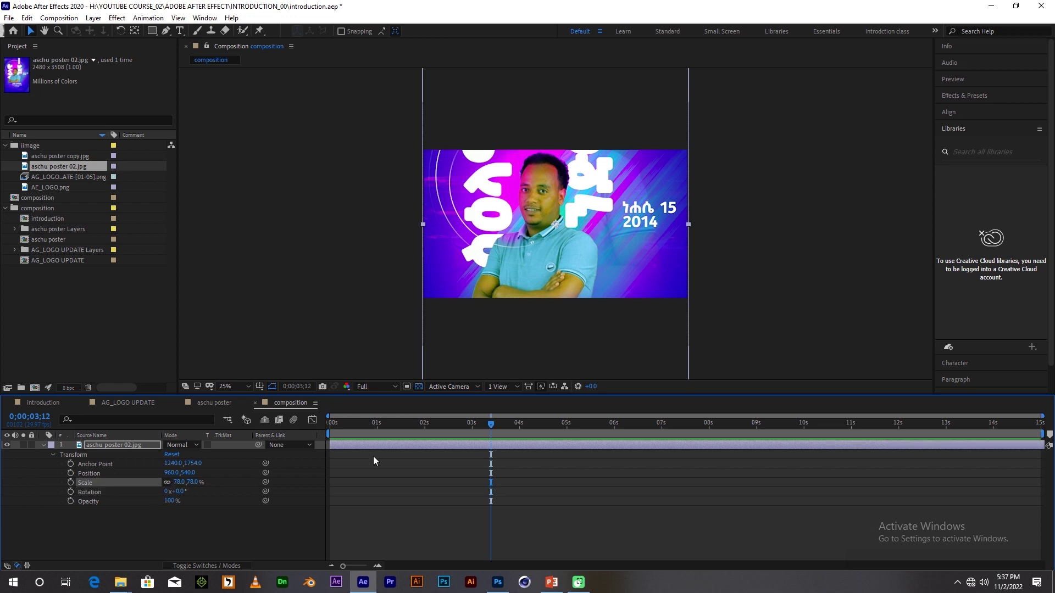
{"action": "mouse_move", "coordinate": [490, 423]}
{"action": "left_mouse_down"}
{"action": "mouse_move", "coordinate": [469, 434]}
{"action": "mouse_move", "coordinate": [526, 441]}
{"action": "left_mouse_up"}
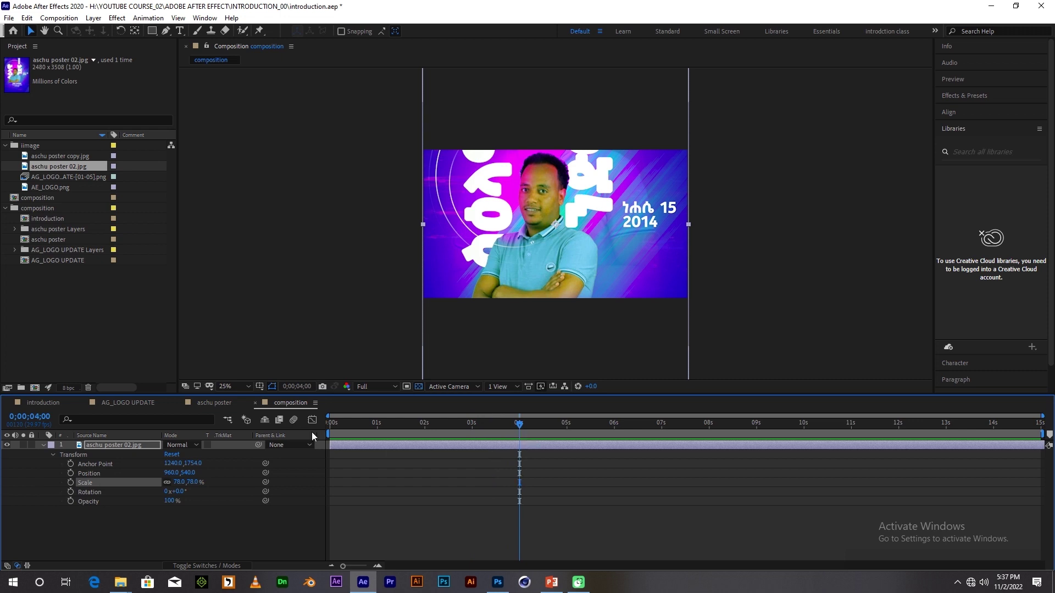
{"action": "left_click", "coordinate": [71, 482]}
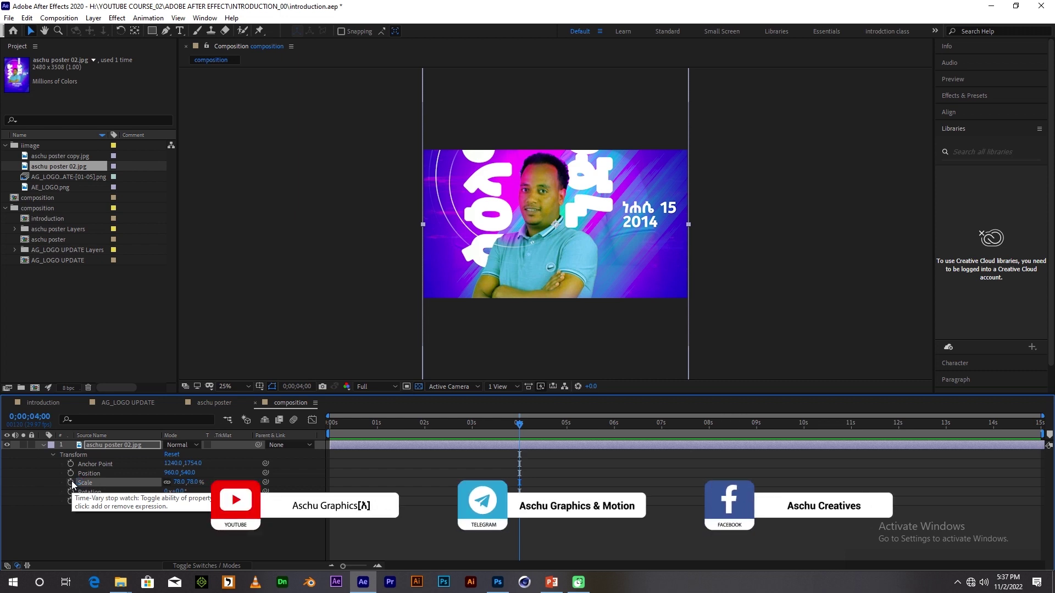
{"action": "left_click", "coordinate": [70, 482]}
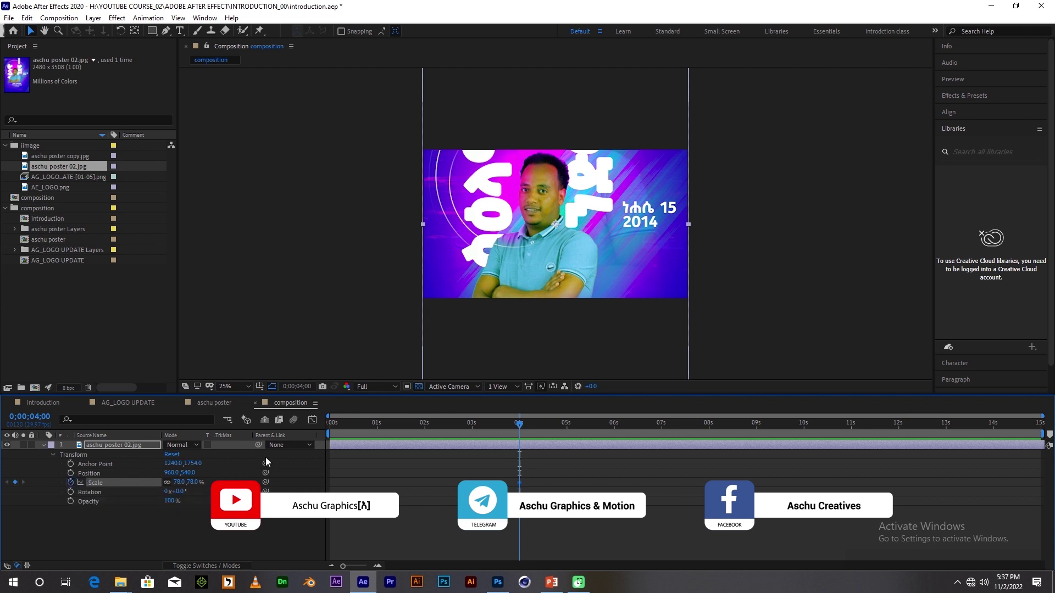
{"action": "left_click_drag", "start_coordinate": [519, 429], "coordinate": [330, 441]}
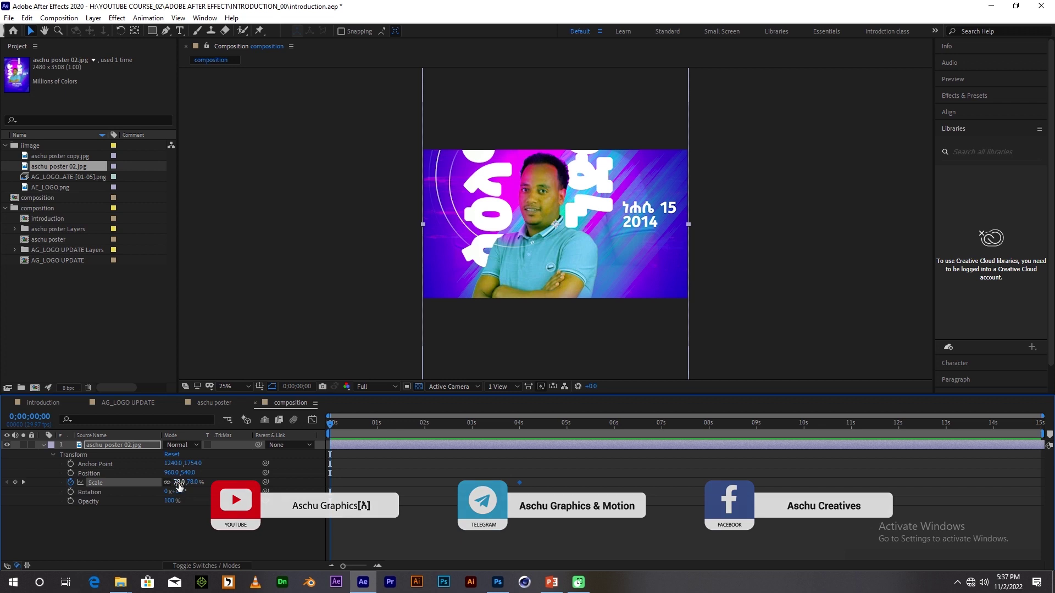
{"action": "left_click_drag", "start_coordinate": [178, 483], "coordinate": [238, 457]}
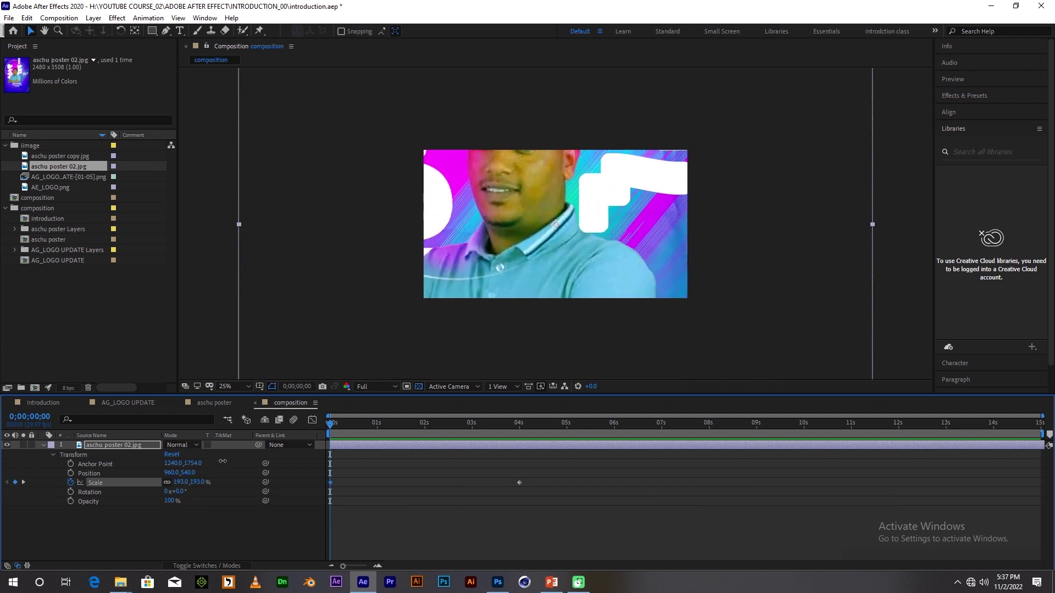
{"action": "left_click_drag", "start_coordinate": [238, 457], "coordinate": [252, 456]}
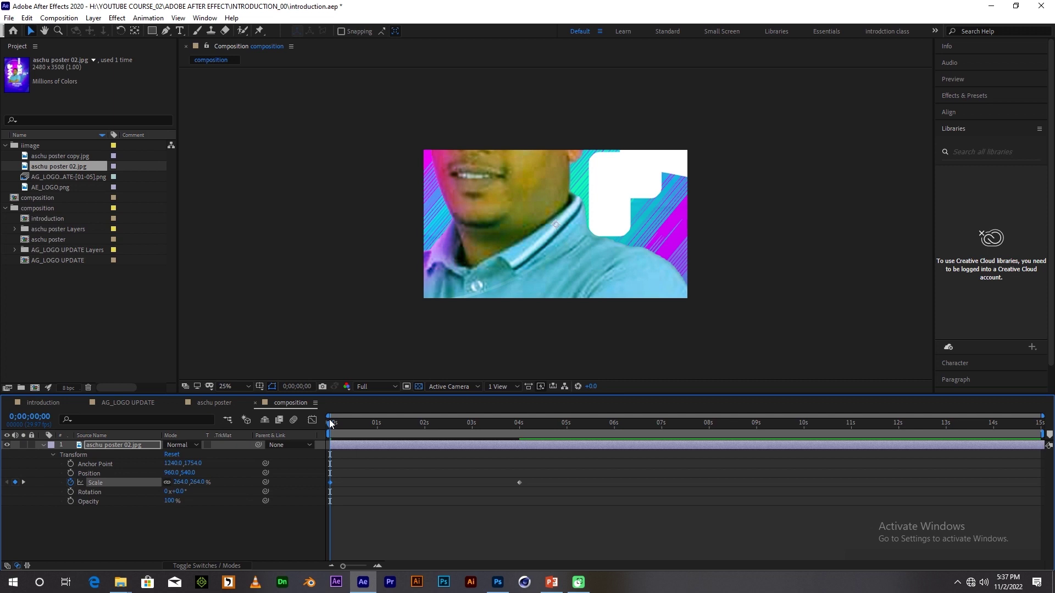
Preview the scale animation, then select and delete the Scale keyframes.
{"action": "mouse_move", "coordinate": [332, 429]}
{"action": "left_mouse_down"}
{"action": "mouse_move", "coordinate": [412, 434]}
{"action": "mouse_move", "coordinate": [325, 448]}
{"action": "mouse_move", "coordinate": [332, 464]}
{"action": "left_mouse_up"}
{"action": "key", "text": "space"}
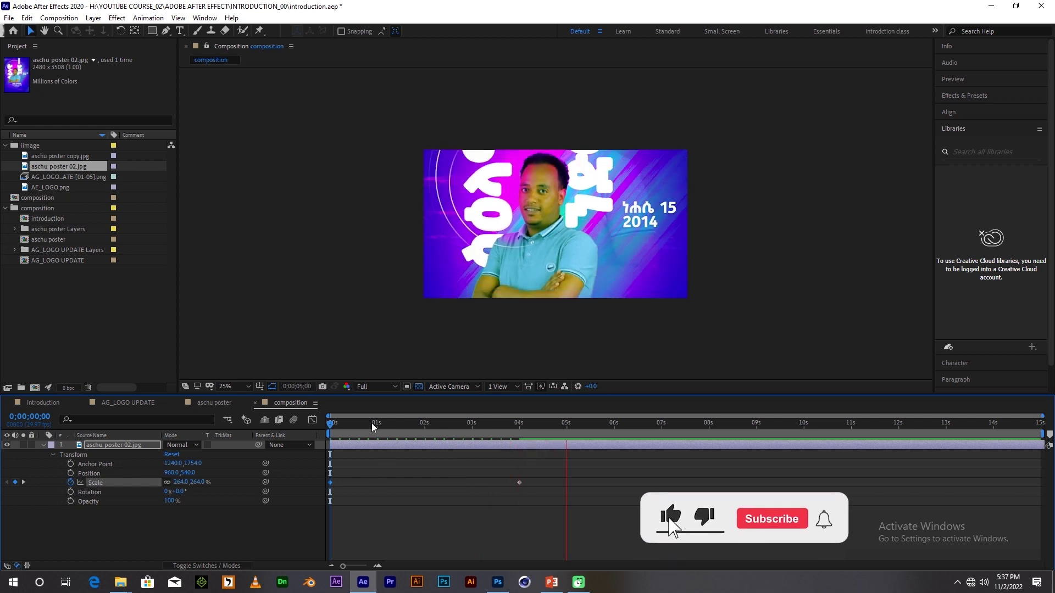
{"action": "left_click_drag", "start_coordinate": [398, 427], "coordinate": [480, 424]}
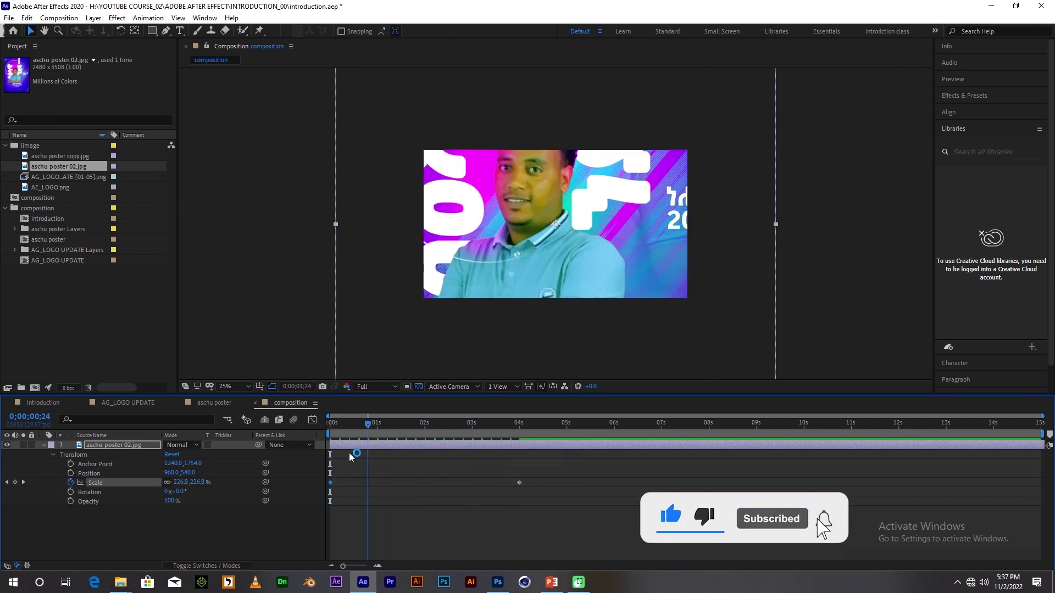
{"action": "mouse_move", "coordinate": [480, 424]}
{"action": "left_mouse_down"}
{"action": "mouse_move", "coordinate": [465, 453]}
{"action": "mouse_move", "coordinate": [505, 452]}
{"action": "left_mouse_up"}
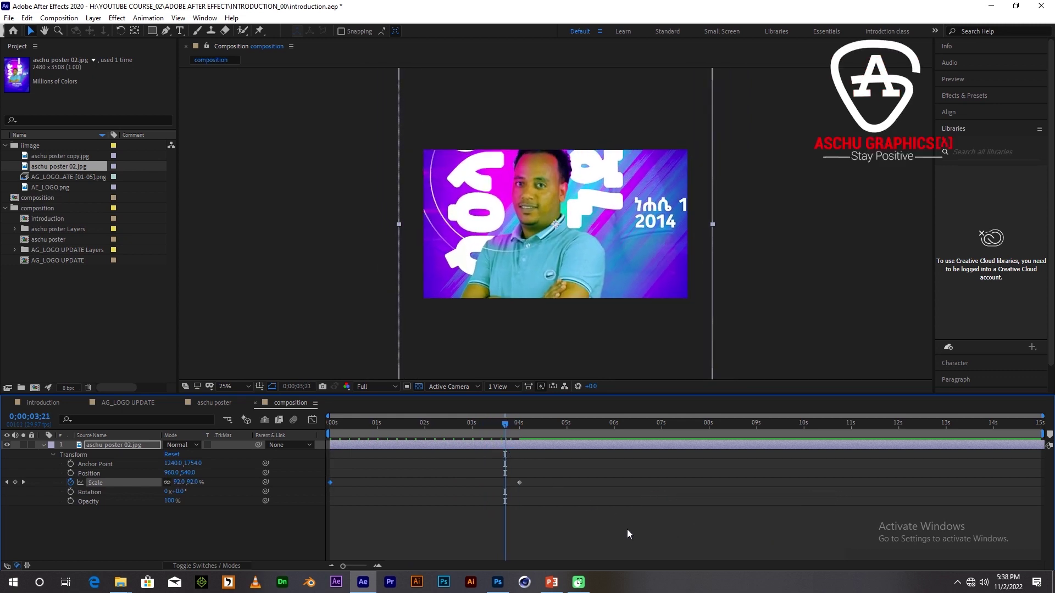
{"action": "key", "text": "k"}
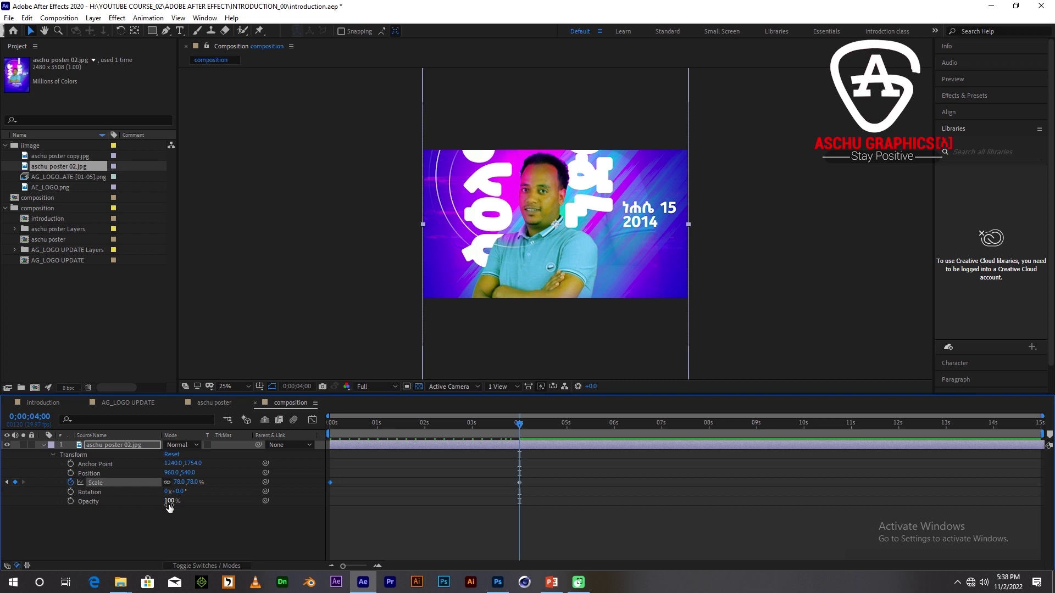
{"action": "left_click_drag", "start_coordinate": [537, 472], "coordinate": [301, 527]}
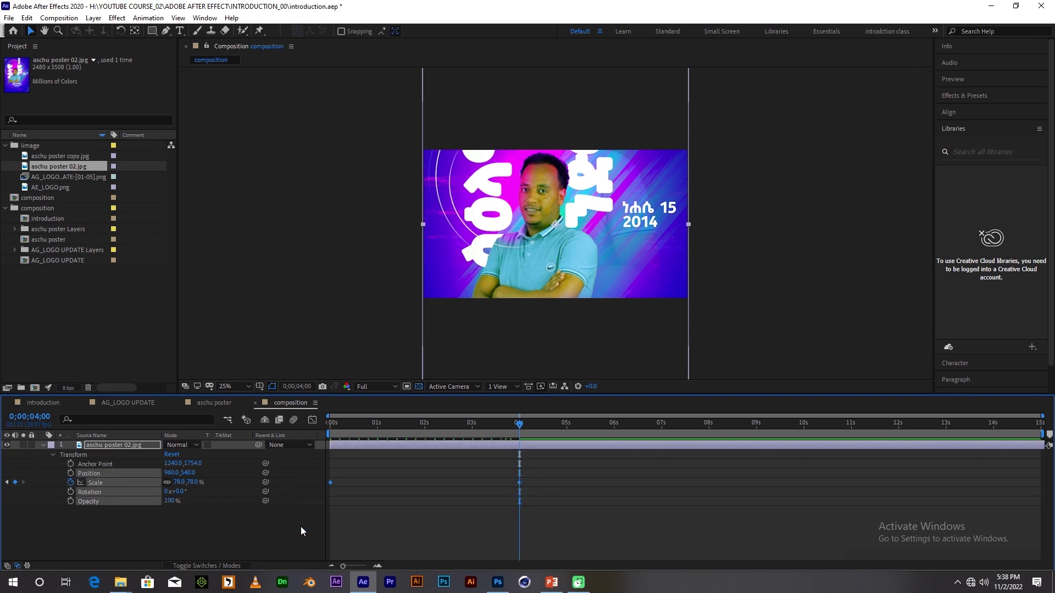
{"action": "key", "text": "Delete"}
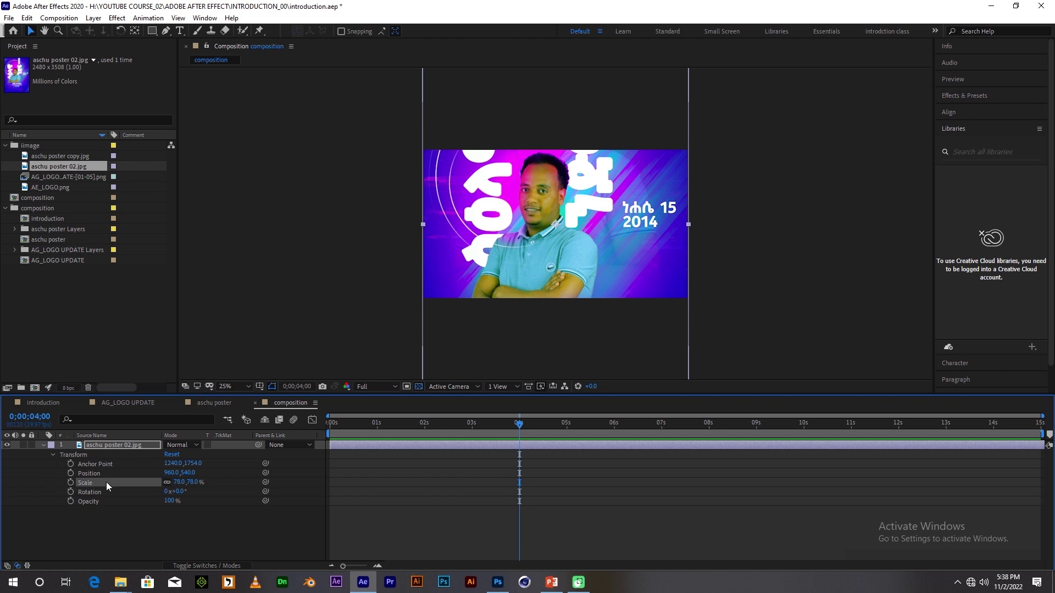
Keyframe Position at 4 s and push the photo below the frame at 0 s (Y 2444).
{"action": "left_click", "coordinate": [71, 472]}
{"action": "left_click_drag", "start_coordinate": [529, 425], "coordinate": [303, 457]}
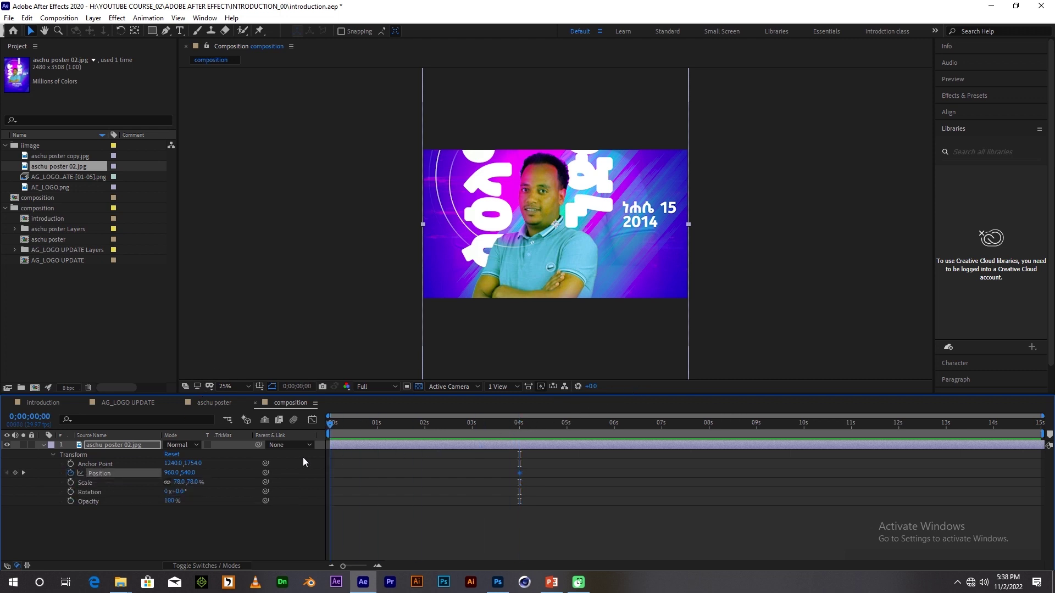
{"action": "left_click_drag", "start_coordinate": [187, 472], "coordinate": [777, 111]}
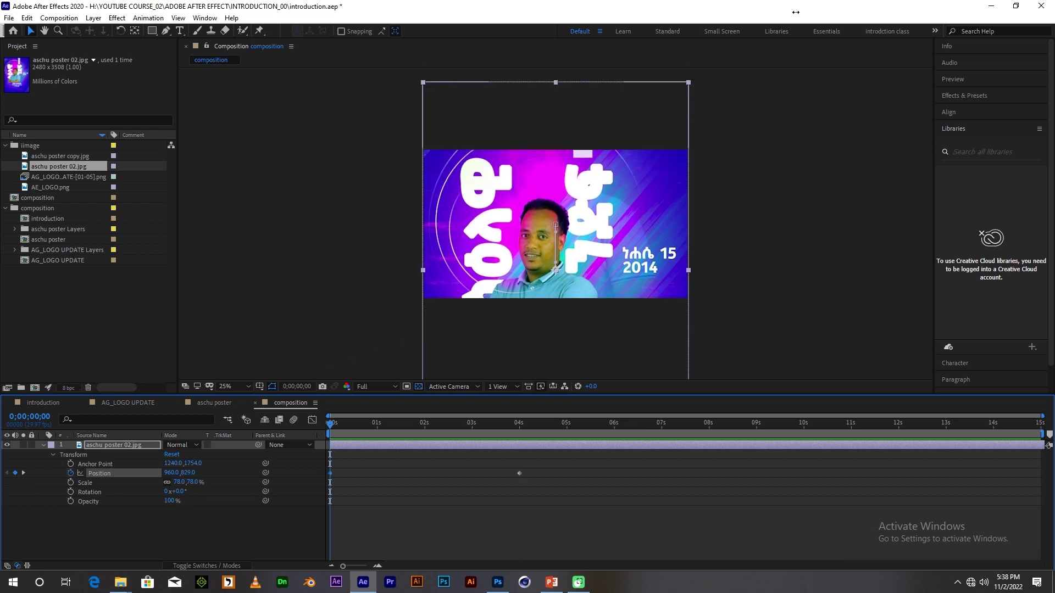
{"action": "left_click_drag", "start_coordinate": [562, 186], "coordinate": [568, 374]}
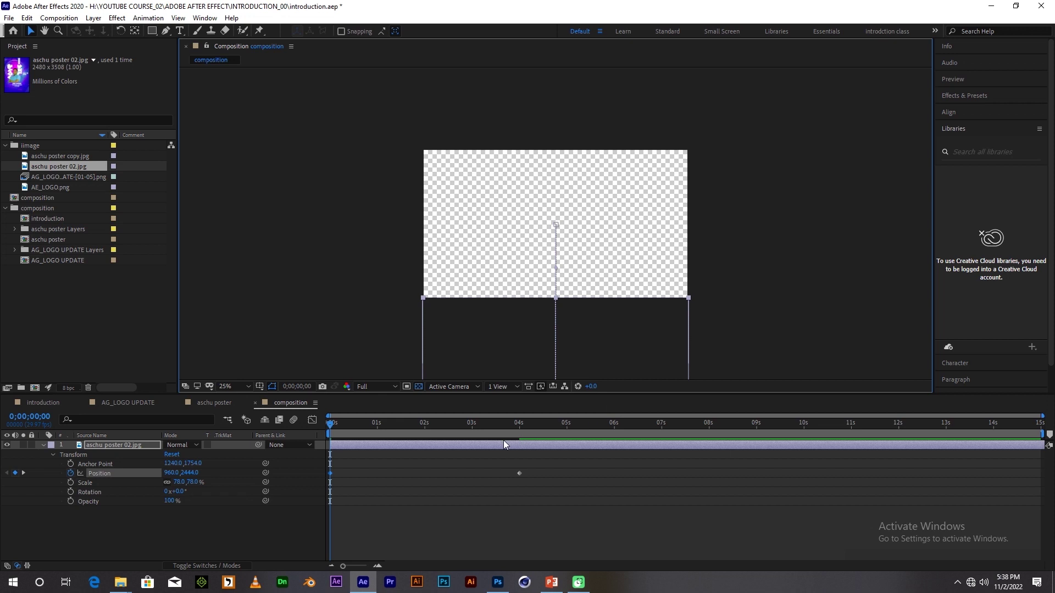
Preview the rise-up animation, then delete the 0 s Position keyframe.
{"action": "key", "text": "space"}
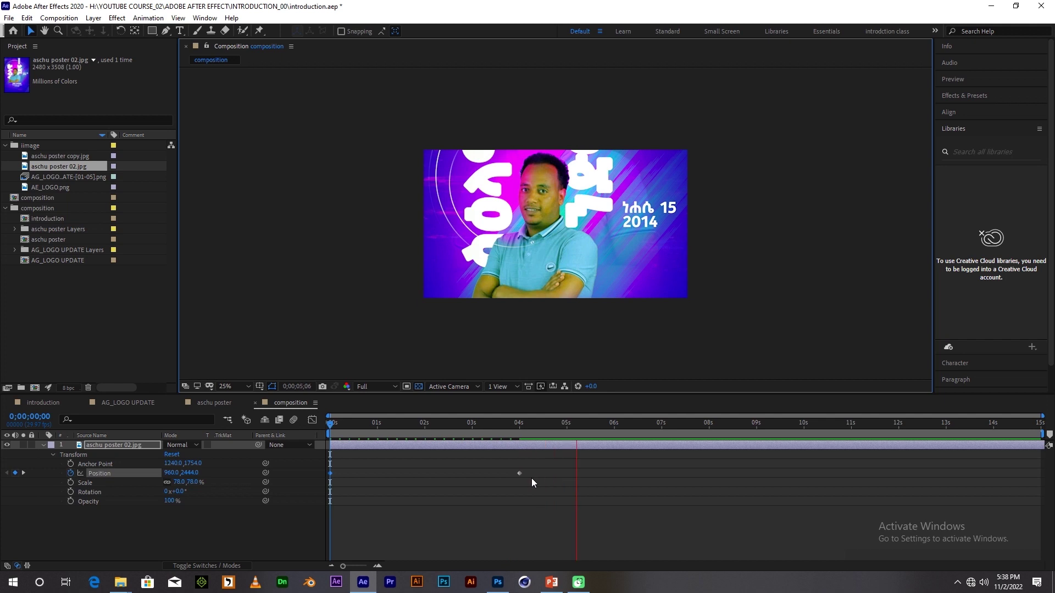
{"action": "left_click_drag", "start_coordinate": [475, 420], "coordinate": [330, 445]}
{"action": "key", "text": "space"}
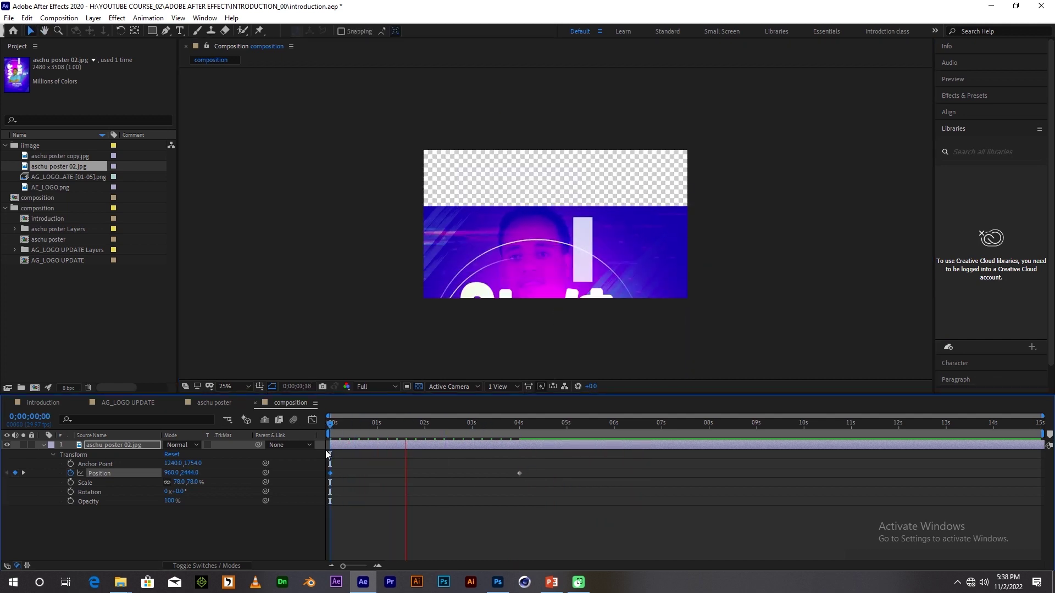
{"action": "left_click", "coordinate": [500, 423]}
{"action": "left_click_drag", "start_coordinate": [506, 429], "coordinate": [315, 433]}
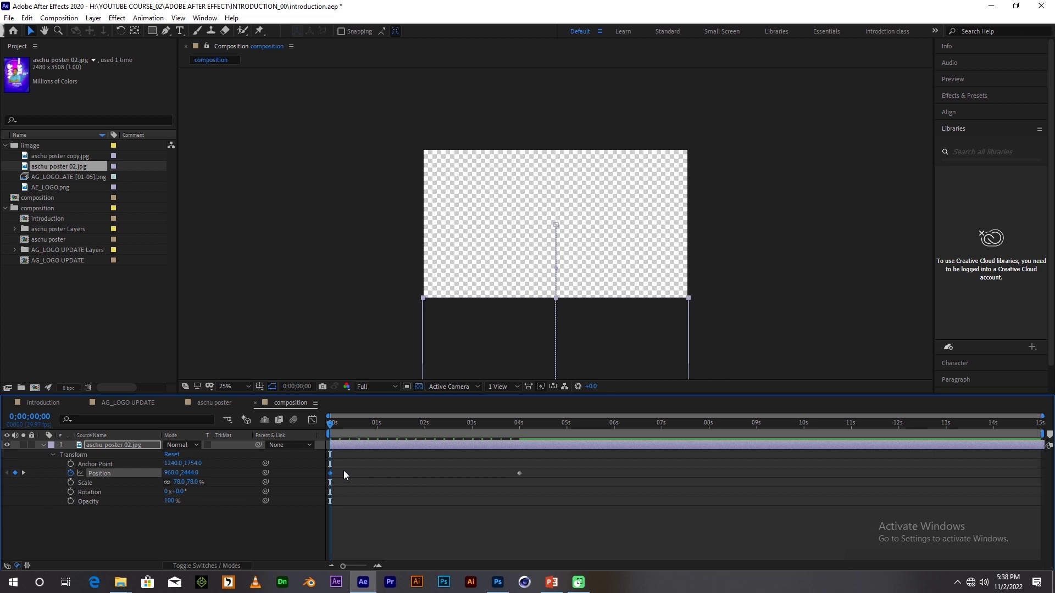
{"action": "left_click_drag", "start_coordinate": [344, 470], "coordinate": [299, 492]}
{"action": "key", "text": "Delete"}
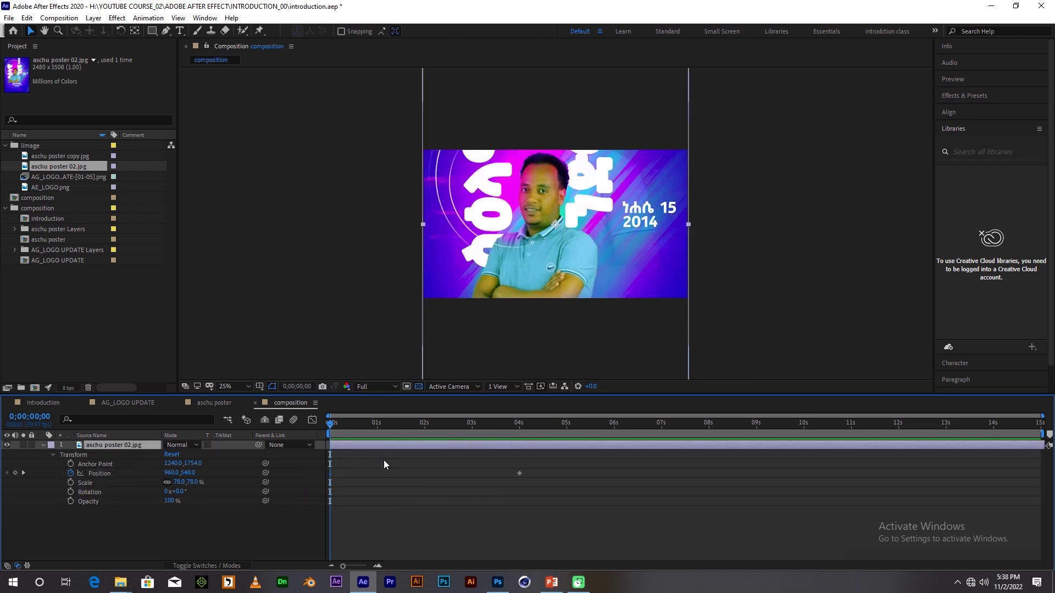
Try a slide-in from off the left edge at 0 s, preview it, then delete both Position keyframes.
{"action": "mouse_move", "coordinate": [561, 239]}
{"action": "left_mouse_down"}
{"action": "mouse_move", "coordinate": [269, 252]}
{"action": "mouse_move", "coordinate": [315, 246]}
{"action": "left_mouse_up"}
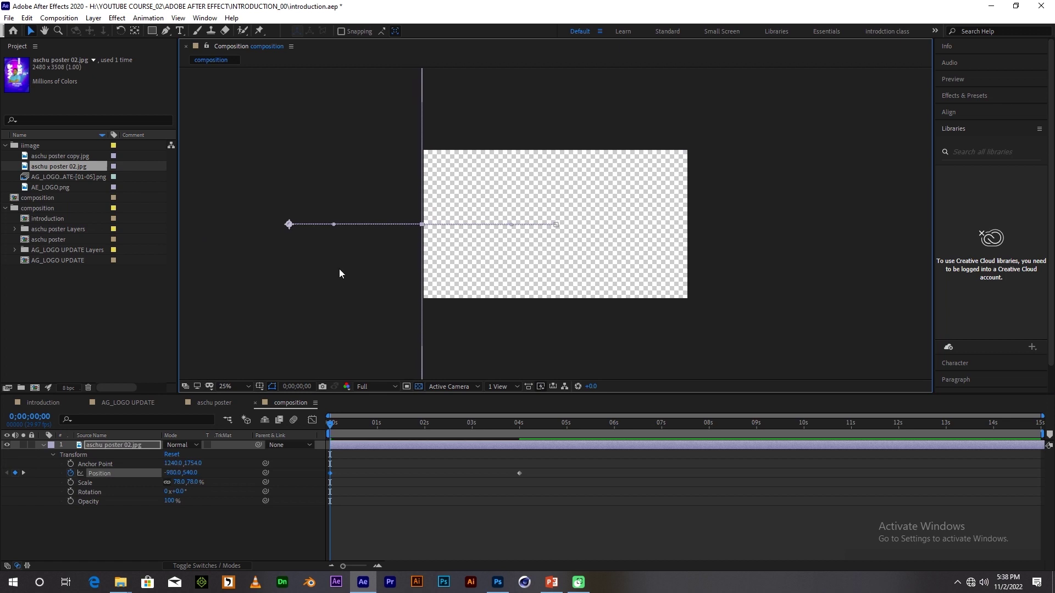
{"action": "key", "text": "space"}
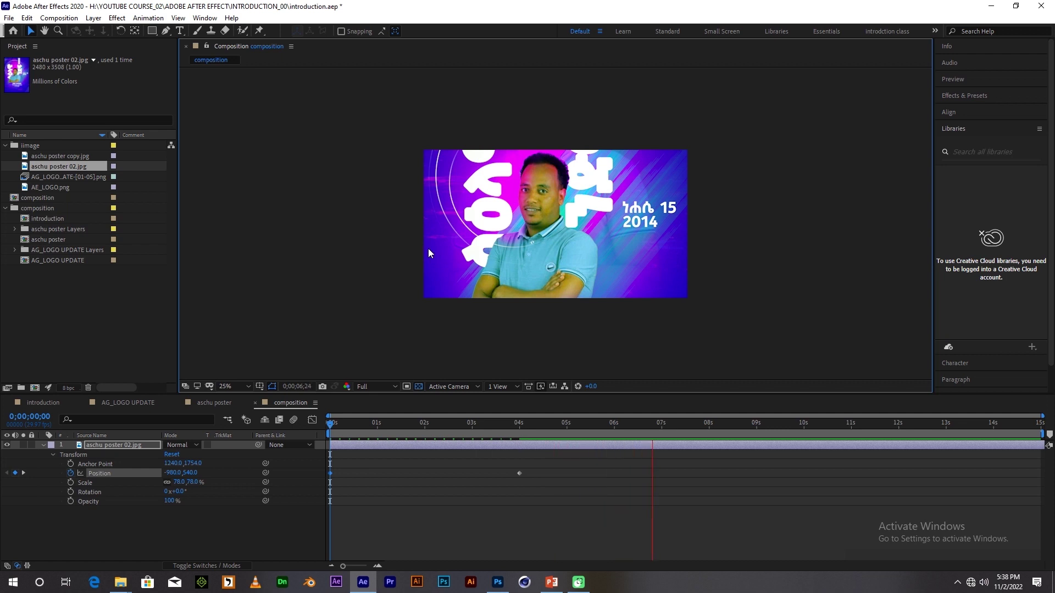
{"action": "mouse_move", "coordinate": [347, 427]}
{"action": "left_mouse_down"}
{"action": "mouse_move", "coordinate": [453, 430]}
{"action": "mouse_move", "coordinate": [308, 430]}
{"action": "left_mouse_up"}
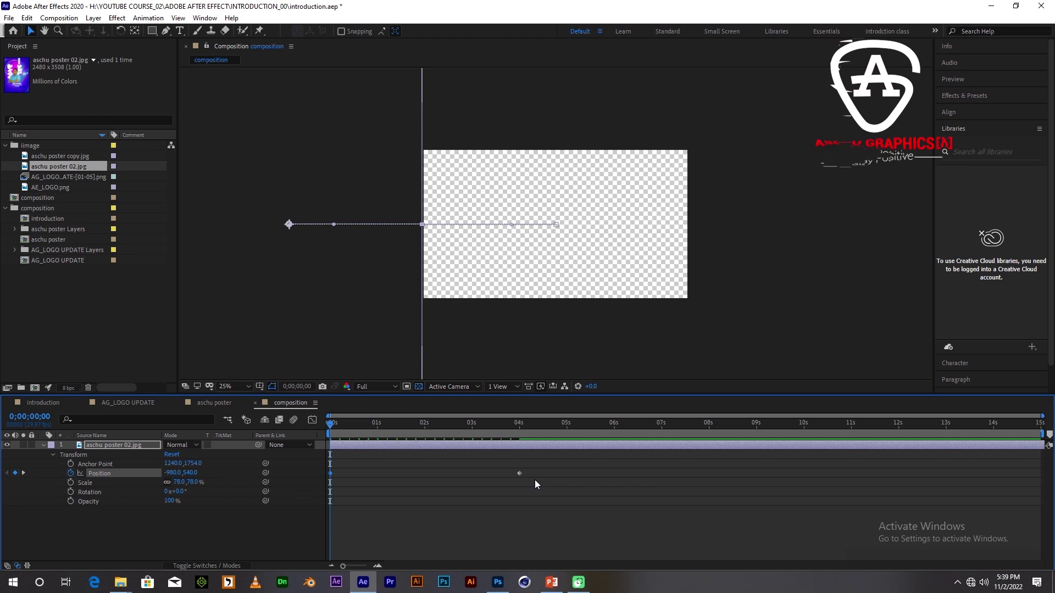
{"action": "key", "text": "k"}
{"action": "left_click_drag", "start_coordinate": [536, 468], "coordinate": [307, 501]}
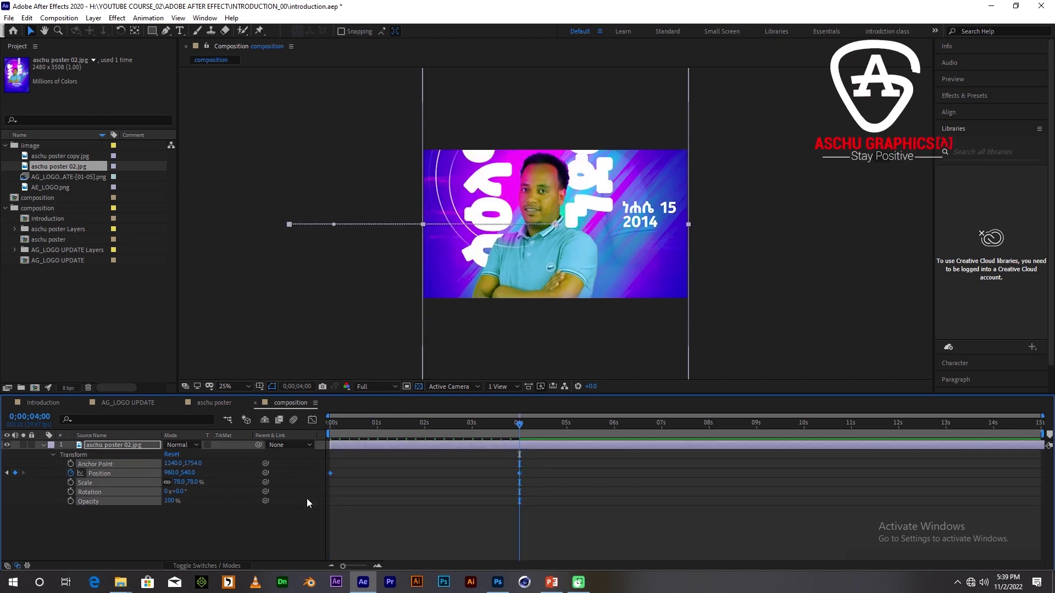
{"action": "key", "text": "Delete"}
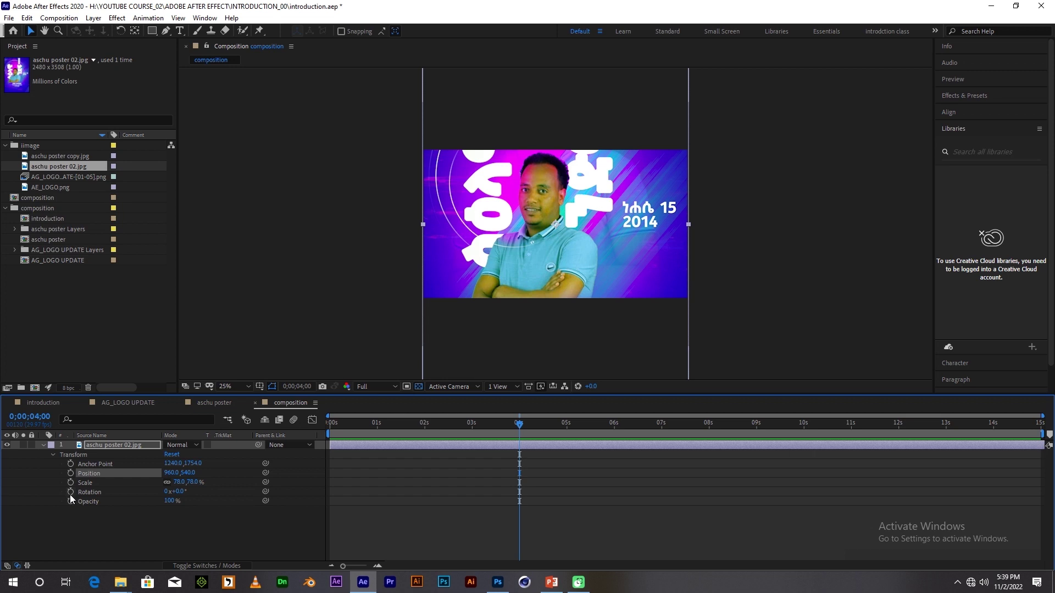
Keyframe Rotation at 4 s, set -79° at 0 s, preview, and move to 1 second.
{"action": "left_click", "coordinate": [70, 492]}
{"action": "left_click_drag", "start_coordinate": [522, 430], "coordinate": [331, 428]}
{"action": "mouse_move", "coordinate": [177, 492]}
{"action": "left_mouse_down"}
{"action": "mouse_move", "coordinate": [192, 489]}
{"action": "mouse_move", "coordinate": [116, 465]}
{"action": "left_mouse_up"}
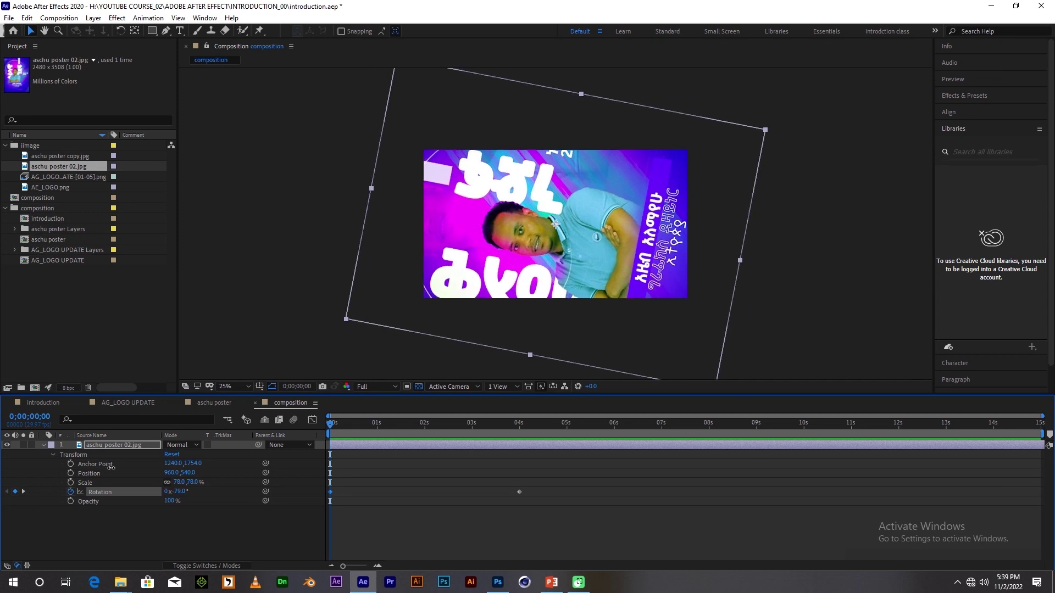
{"action": "left_click", "coordinate": [454, 514]}
{"action": "key", "text": "space"}
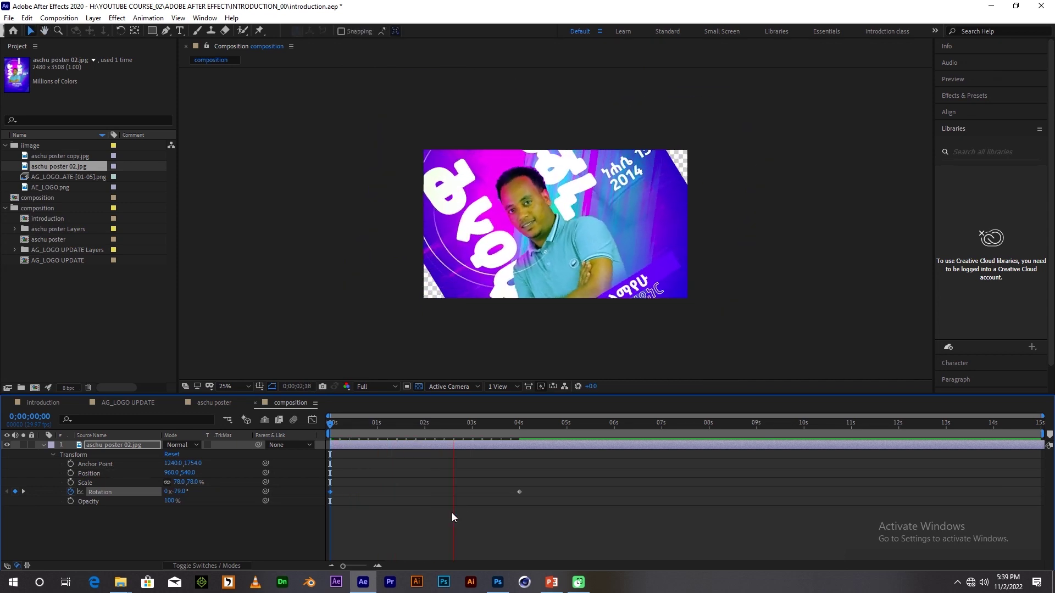
{"action": "left_click_drag", "start_coordinate": [441, 430], "coordinate": [318, 434]}
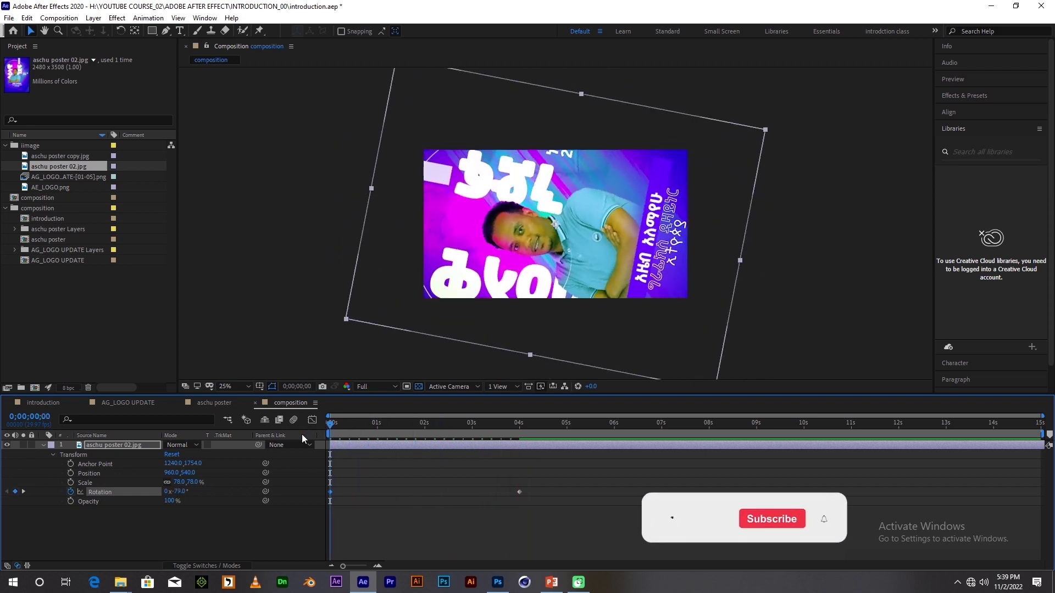
{"action": "left_click_drag", "start_coordinate": [324, 435], "coordinate": [377, 436]}
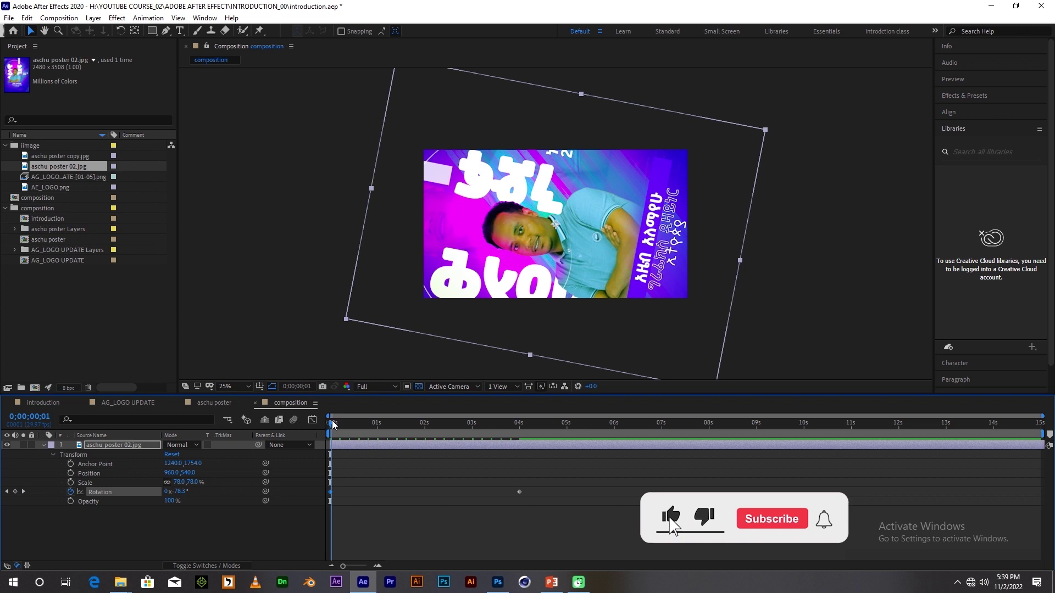
Keyframe Opacity at 1 s and set 1% at 0 s, then preview the fade-in.
{"action": "left_click", "coordinate": [71, 501]}
{"action": "left_click_drag", "start_coordinate": [374, 426], "coordinate": [329, 427]}
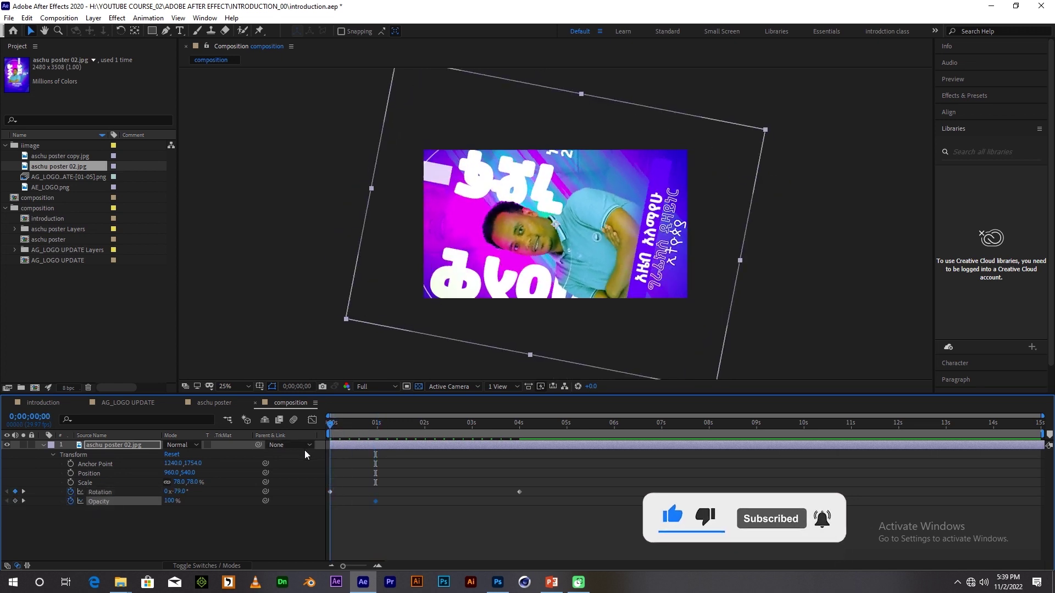
{"action": "left_click_drag", "start_coordinate": [169, 501], "coordinate": [88, 513]}
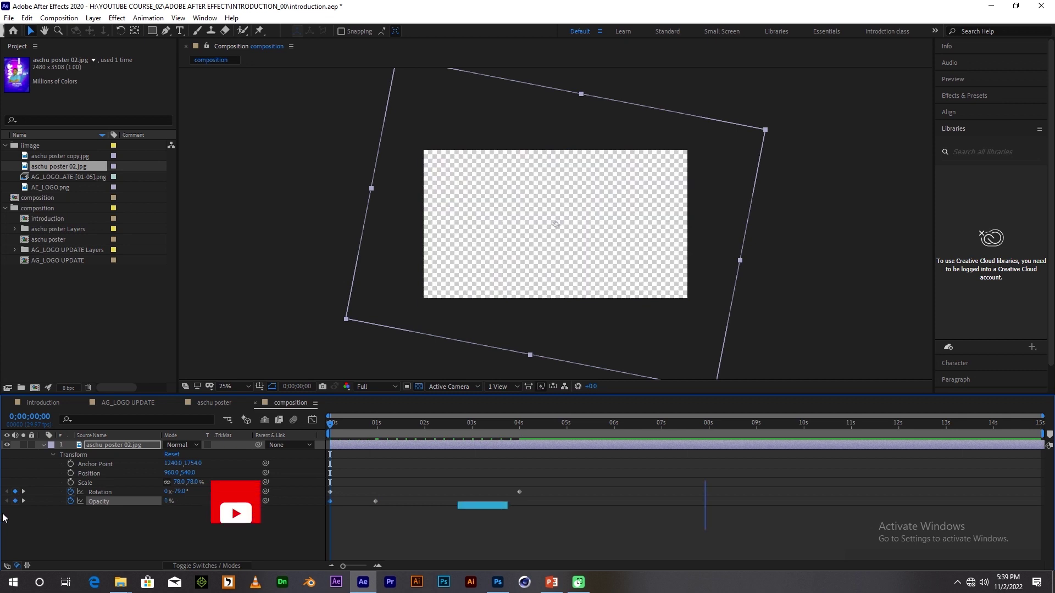
{"action": "left_click", "coordinate": [419, 387]}
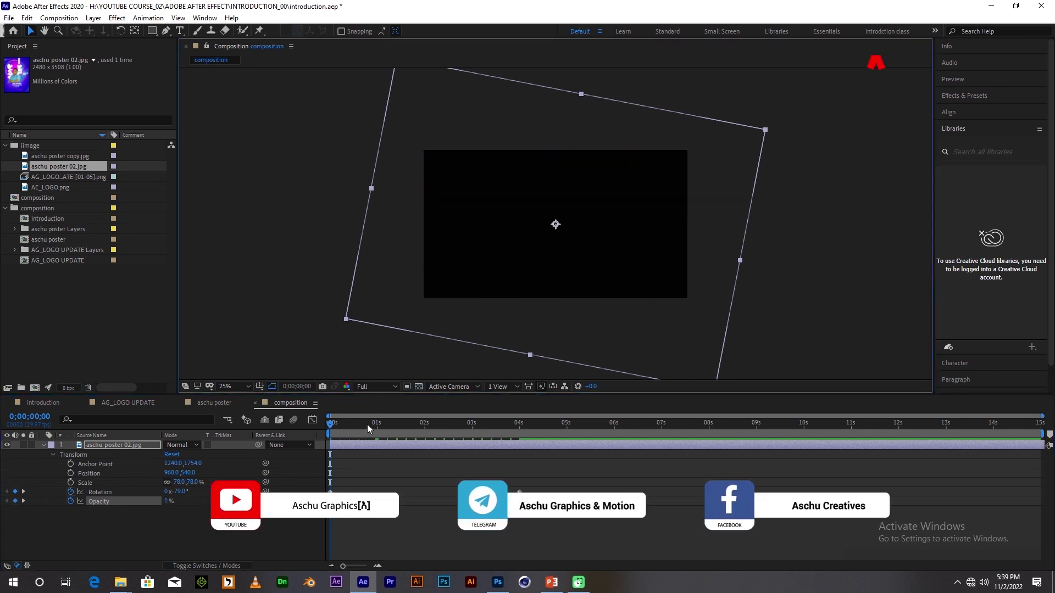
{"action": "key", "text": "space"}
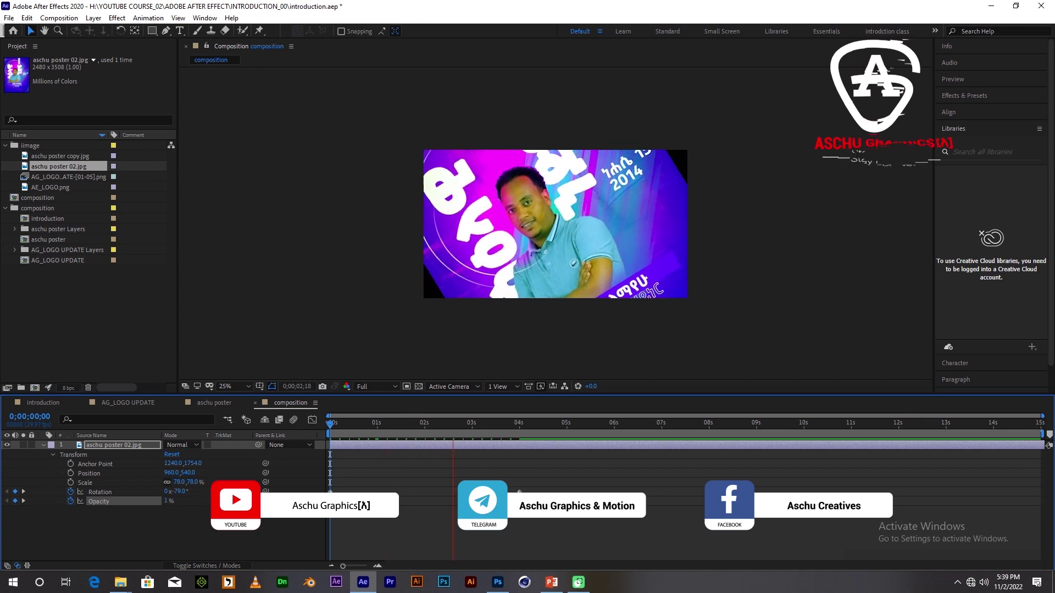
Lower the opacity around 6 seconds for a fade-out and preview the whole animation.
{"action": "left_click_drag", "start_coordinate": [520, 424], "coordinate": [566, 436]}
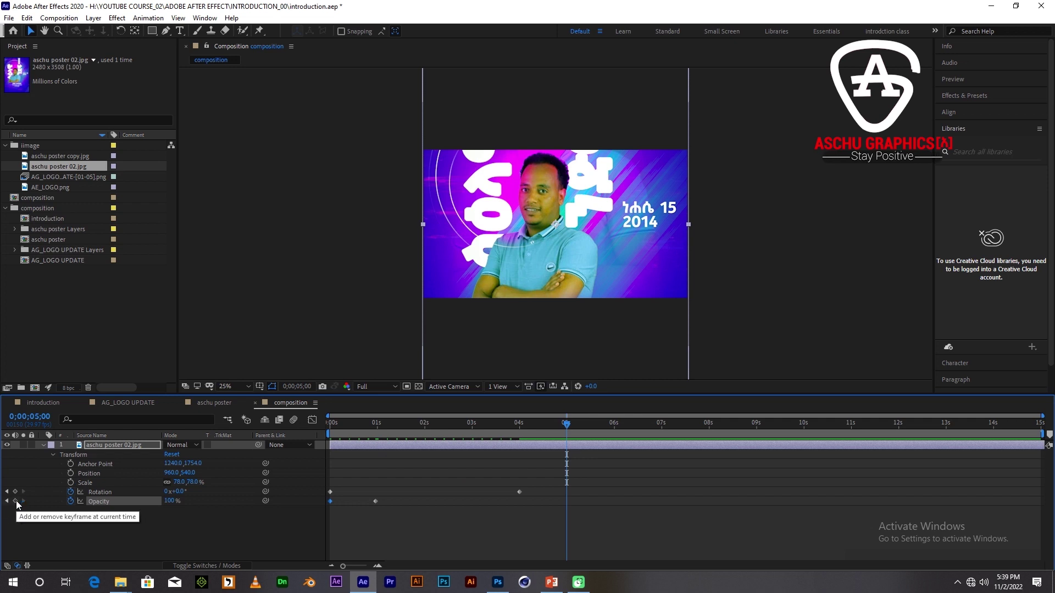
{"action": "left_click_drag", "start_coordinate": [567, 424], "coordinate": [615, 439]}
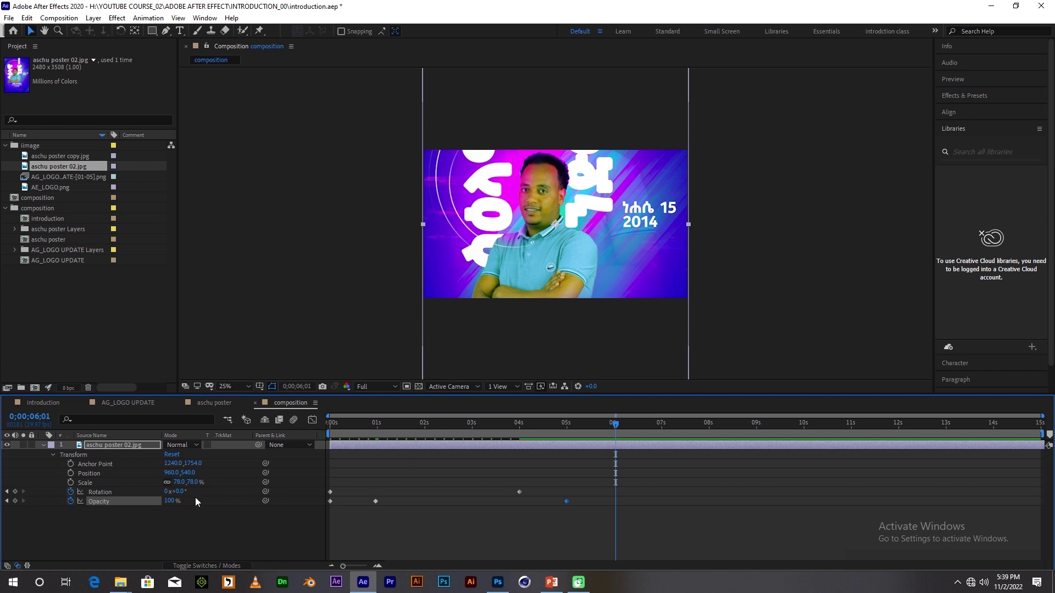
{"action": "left_click_drag", "start_coordinate": [171, 501], "coordinate": [764, 410]}
{"action": "key", "text": "space"}
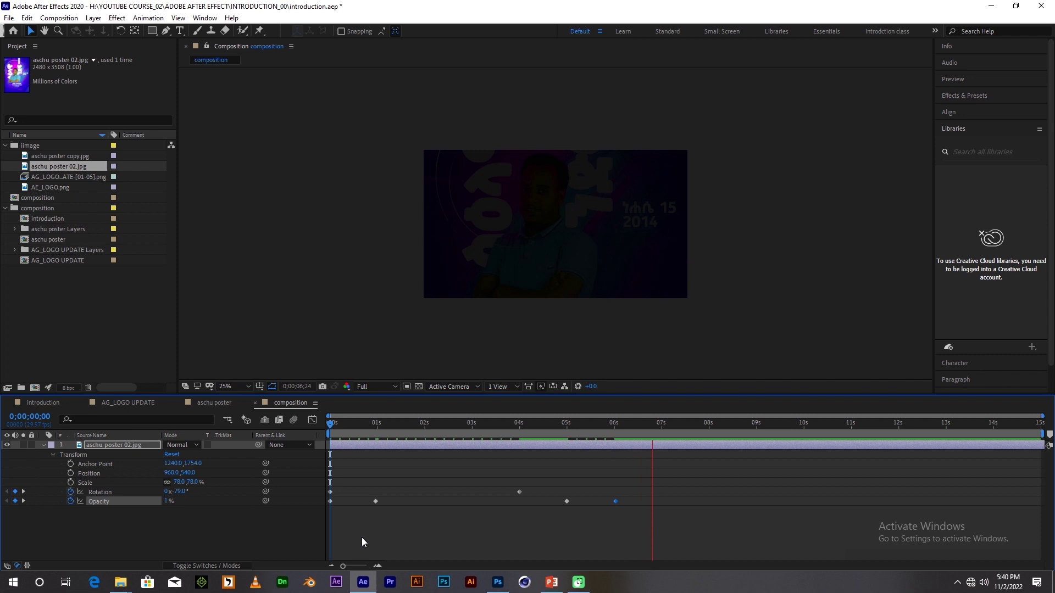
{"action": "mouse_move", "coordinate": [613, 423]}
{"action": "left_mouse_down"}
{"action": "mouse_move", "coordinate": [252, 450]}
{"action": "mouse_move", "coordinate": [560, 447]}
{"action": "left_mouse_up"}
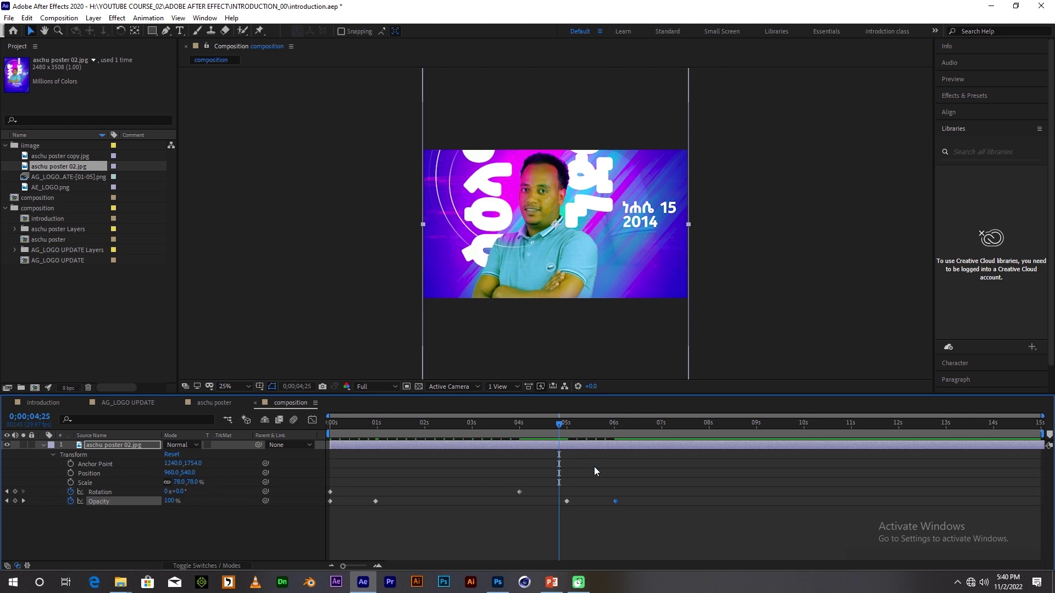
Delete the four-second Rotation keyframe and both Opacity keyframes.
{"action": "key", "text": "j"}
{"action": "left_click_drag", "start_coordinate": [631, 483], "coordinate": [450, 543]}
{"action": "key", "text": "Delete"}
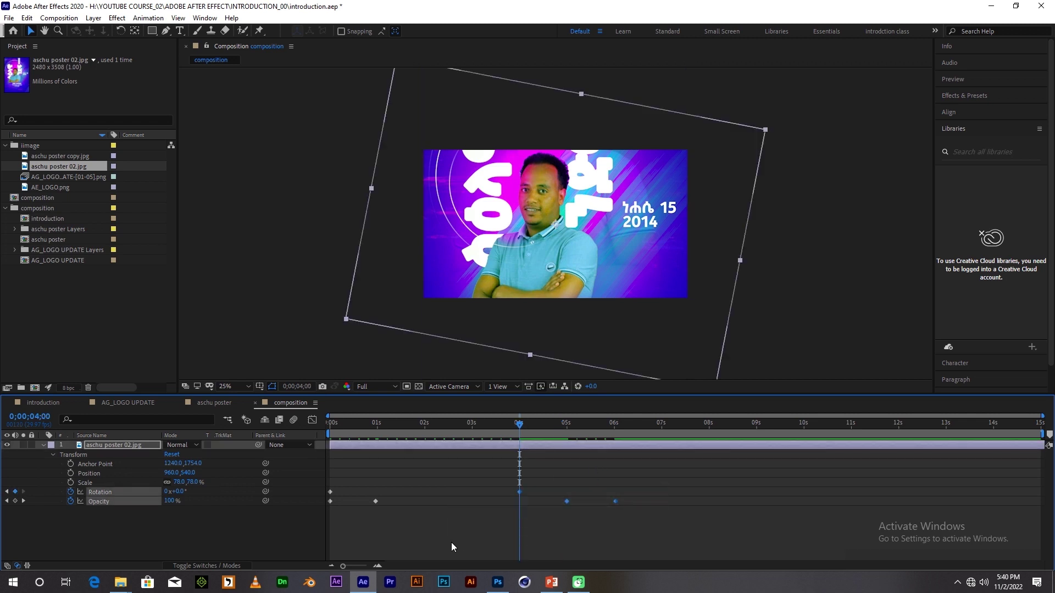
{"action": "left_click_drag", "start_coordinate": [408, 429], "coordinate": [377, 430]}
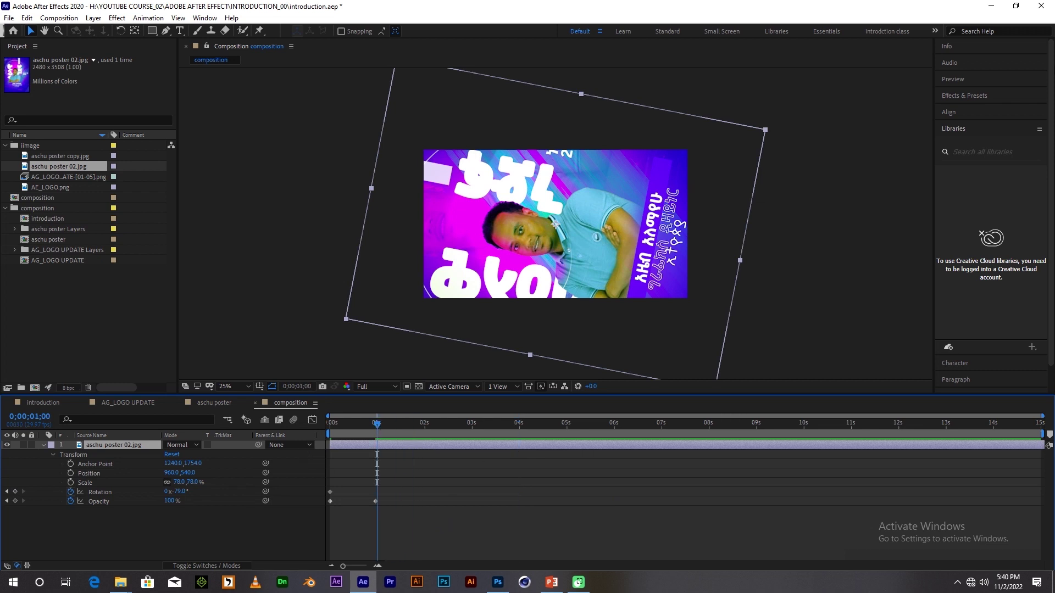
Reset the poster's transform, delete the remaining Rotation and Opacity keyframes, and zoom out to 12.5%.
{"action": "left_click", "coordinate": [176, 455]}
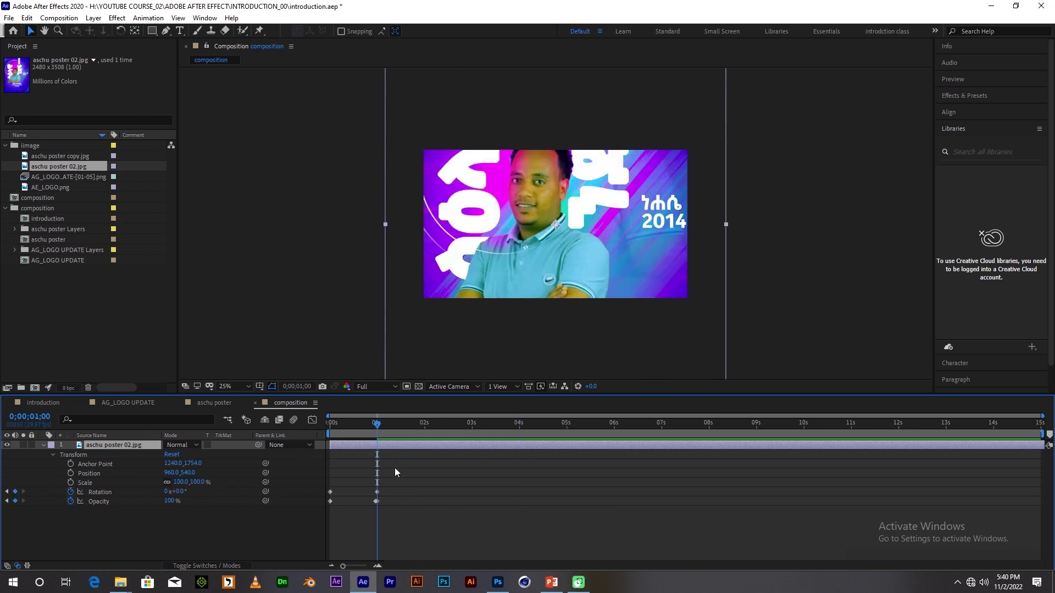
{"action": "left_click_drag", "start_coordinate": [393, 467], "coordinate": [283, 531]}
{"action": "key", "text": "Delete"}
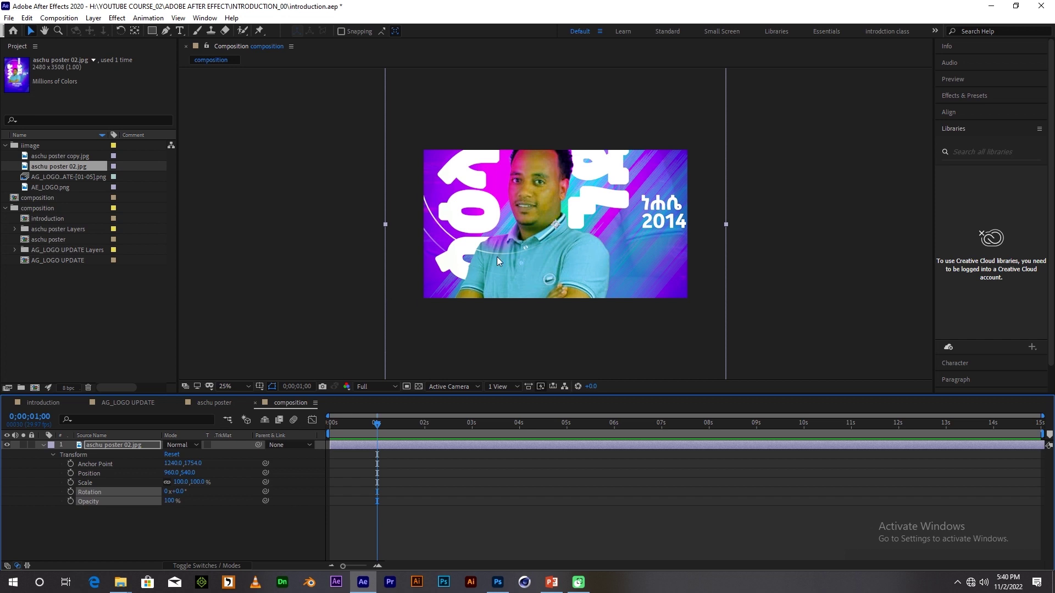
{"action": "key", "text": "comma"}
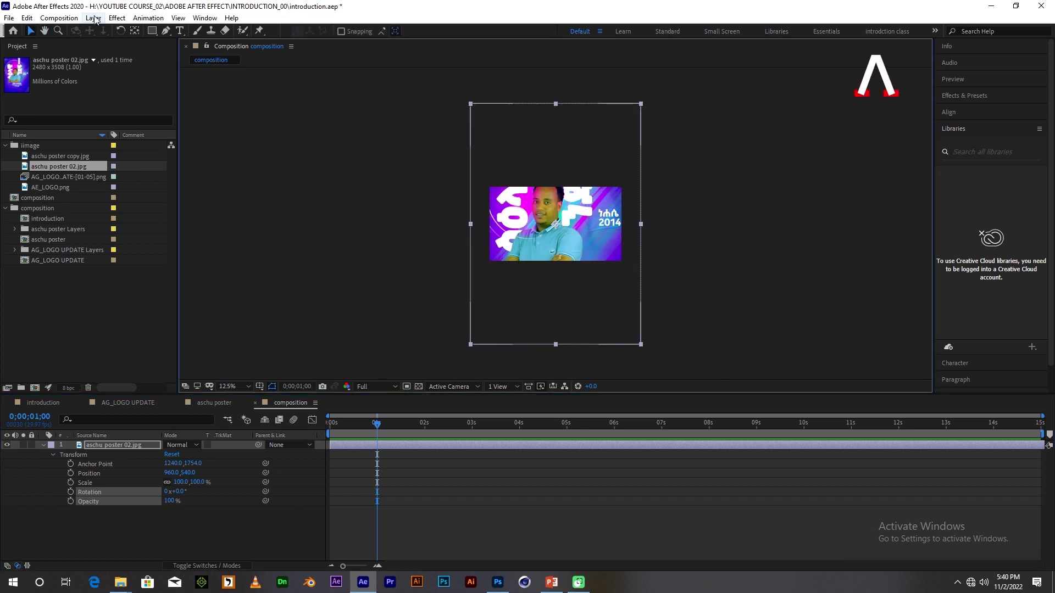
Test rotating the poster around an anchor point moved to its left edge, then its top edge.
{"action": "left_click", "coordinate": [135, 31]}
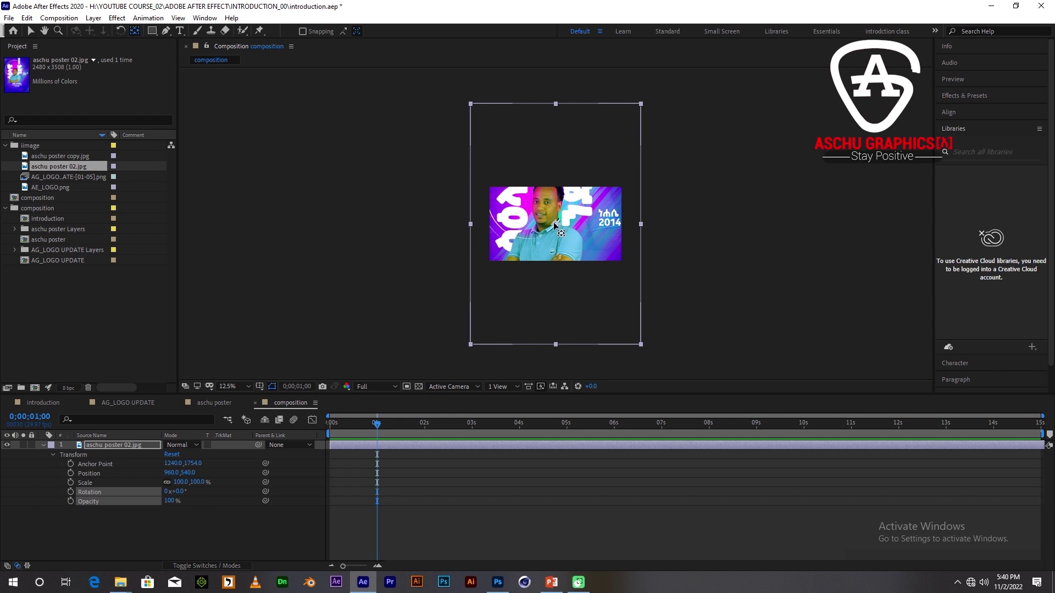
{"action": "left_click_drag", "start_coordinate": [552, 222], "coordinate": [469, 225]}
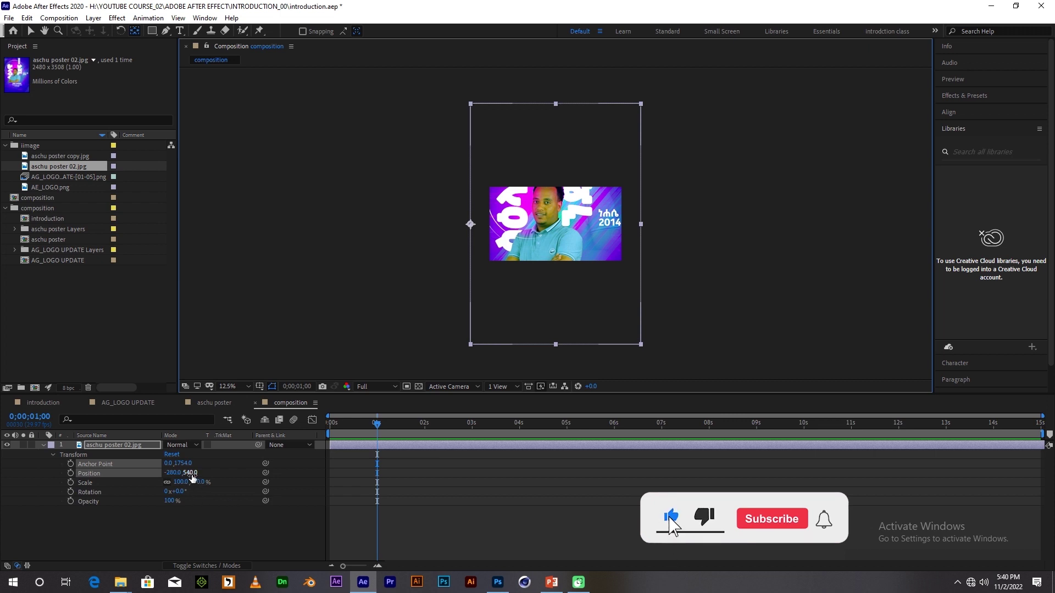
{"action": "left_click_drag", "start_coordinate": [179, 491], "coordinate": [145, 438]}
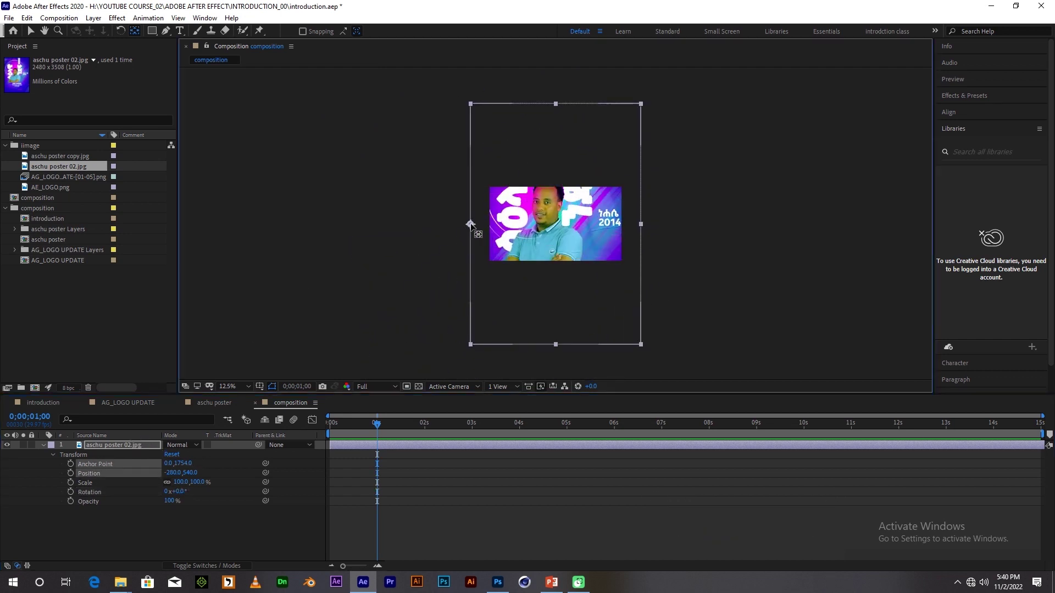
{"action": "left_click_drag", "start_coordinate": [471, 225], "coordinate": [556, 103]}
{"action": "key", "text": "period"}
{"action": "key", "text": "period"}
{"action": "key", "text": "period"}
{"action": "key", "text": "period"}
{"action": "key", "text": "comma"}
{"action": "key", "text": "comma"}
{"action": "key", "text": "comma"}
{"action": "key", "text": "comma"}
{"action": "mouse_move", "coordinate": [185, 491]}
{"action": "left_mouse_down"}
{"action": "mouse_move", "coordinate": [112, 464]}
{"action": "mouse_move", "coordinate": [132, 453]}
{"action": "mouse_move", "coordinate": [115, 435]}
{"action": "mouse_move", "coordinate": [123, 445]}
{"action": "left_mouse_up"}
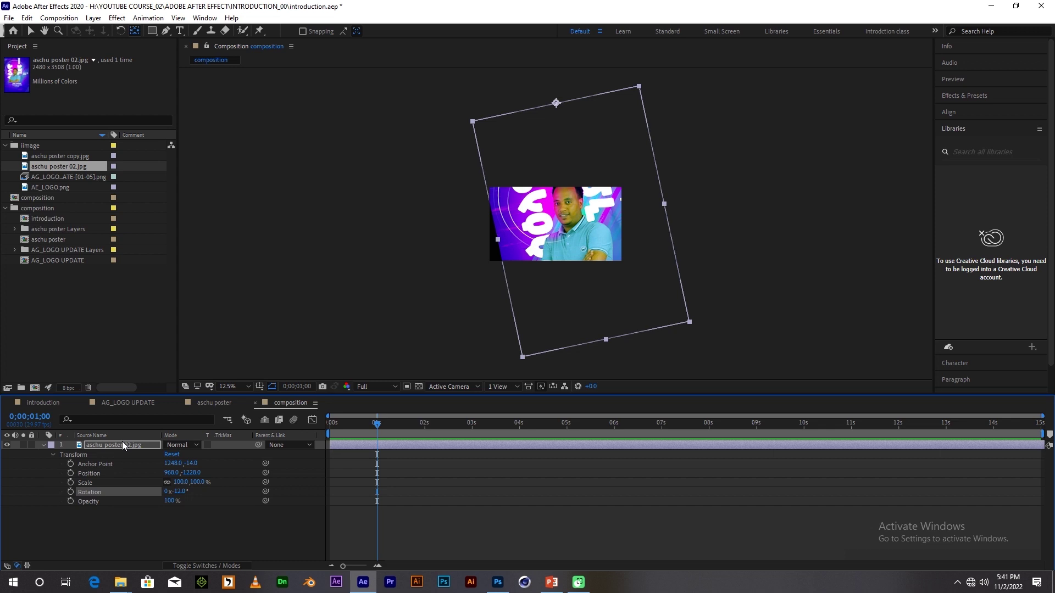
Reset the transform, then scale the poster to 52% and shift it to Position 1032.6, 357.
{"action": "left_click", "coordinate": [173, 455]}
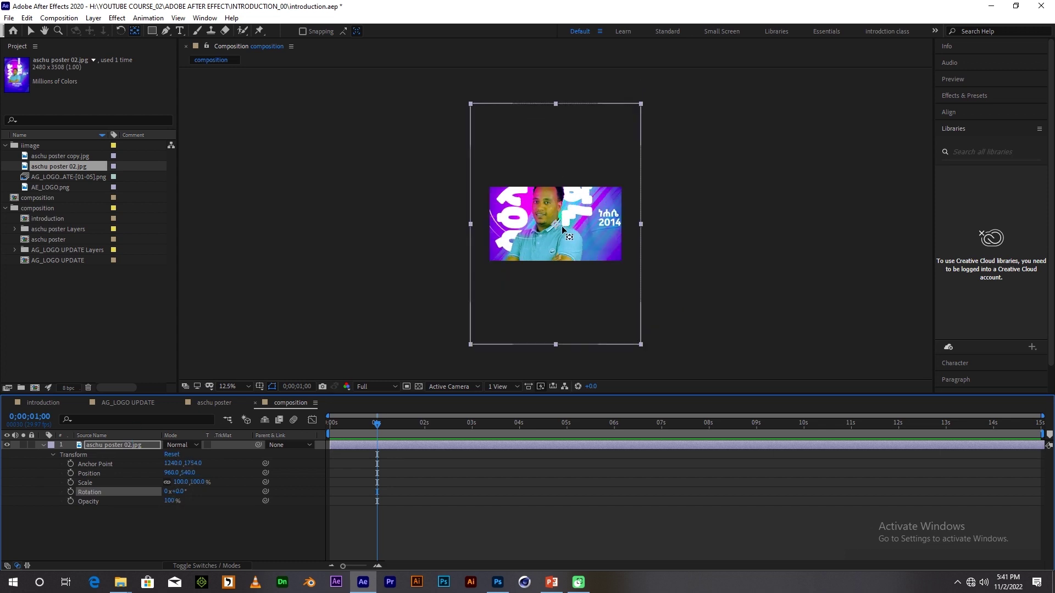
{"action": "left_click_drag", "start_coordinate": [554, 223], "coordinate": [600, 149]}
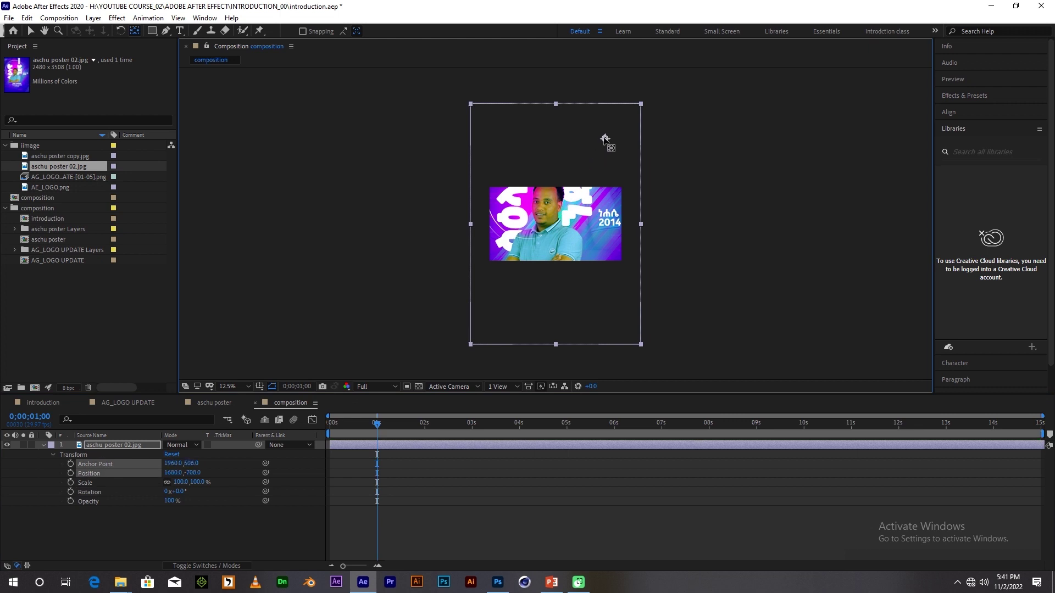
{"action": "key", "text": "Home"}
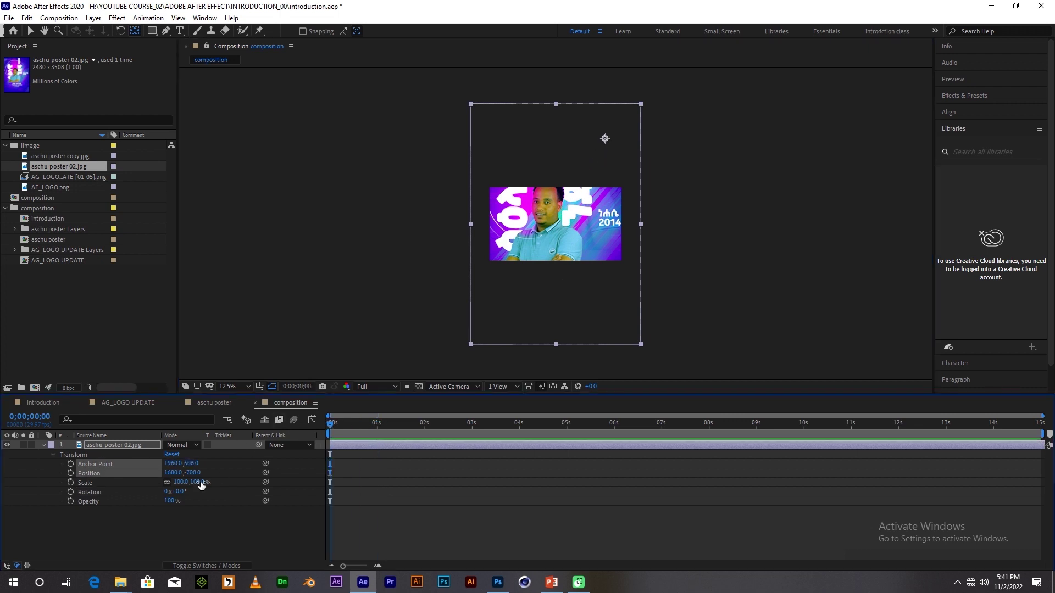
{"action": "mouse_move", "coordinate": [195, 482]}
{"action": "left_mouse_down"}
{"action": "mouse_move", "coordinate": [218, 477]}
{"action": "mouse_move", "coordinate": [165, 476]}
{"action": "mouse_move", "coordinate": [220, 460]}
{"action": "mouse_move", "coordinate": [187, 463]}
{"action": "left_mouse_up"}
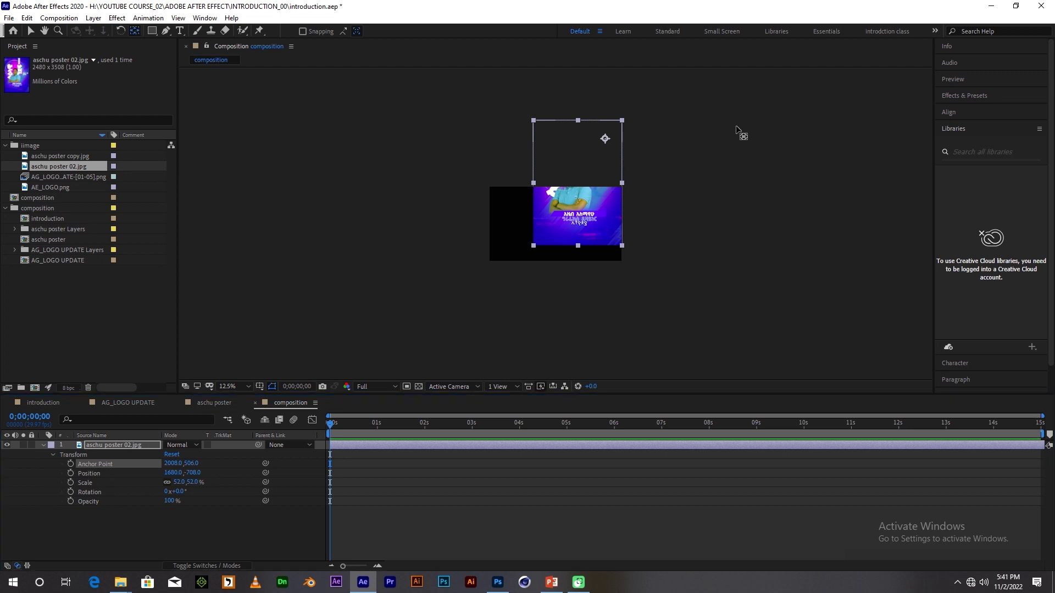
{"action": "left_click_drag", "start_coordinate": [605, 139], "coordinate": [585, 190]}
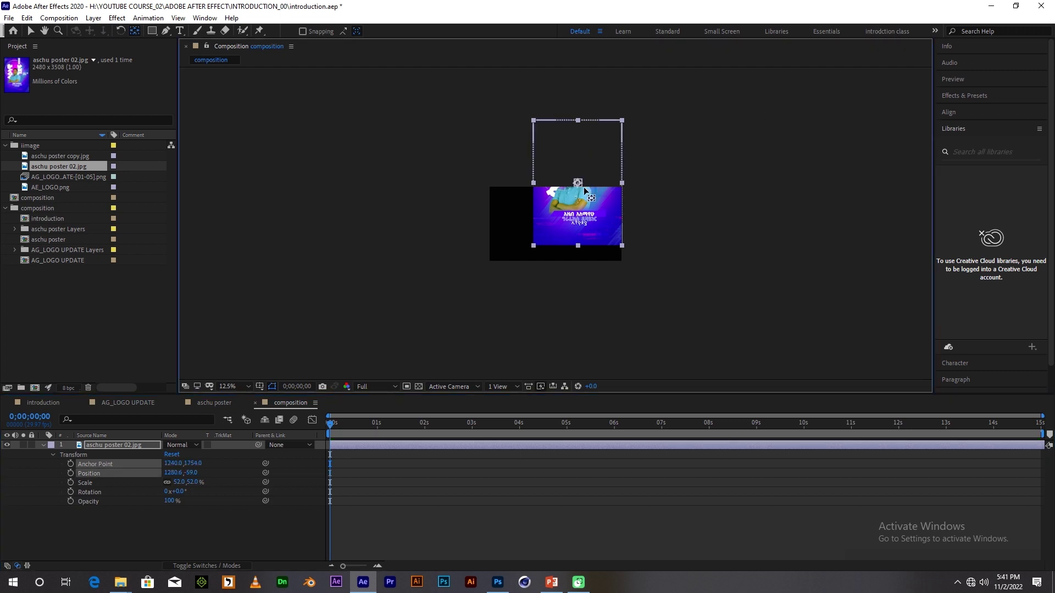
{"action": "key", "text": "period"}
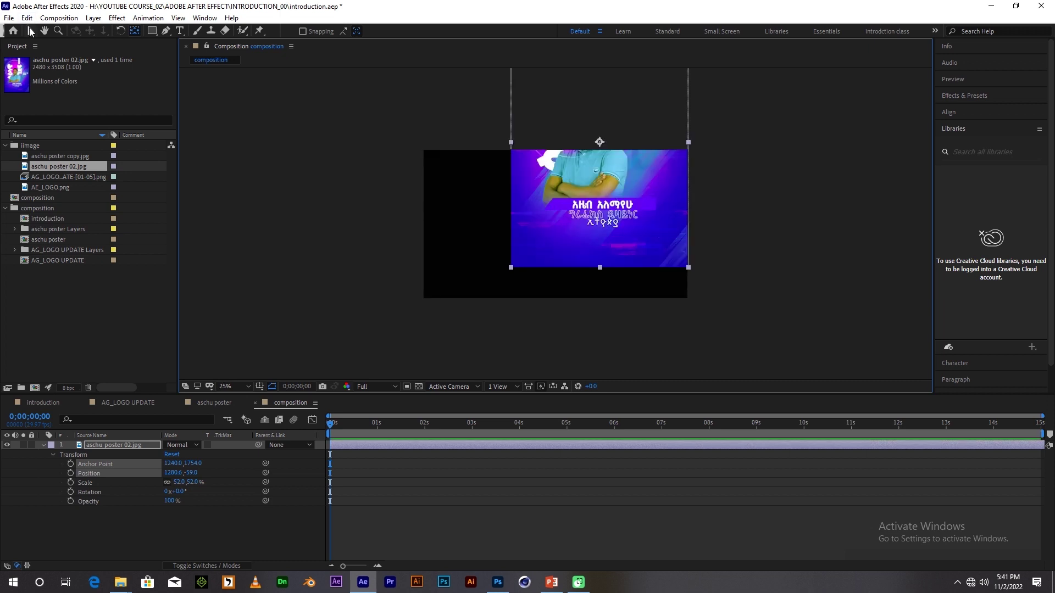
{"action": "left_click", "coordinate": [31, 31]}
At 0;00;04;01, try repositioning the poster and enlarging it to 74%.
{"action": "left_click_drag", "start_coordinate": [594, 218], "coordinate": [579, 273]}
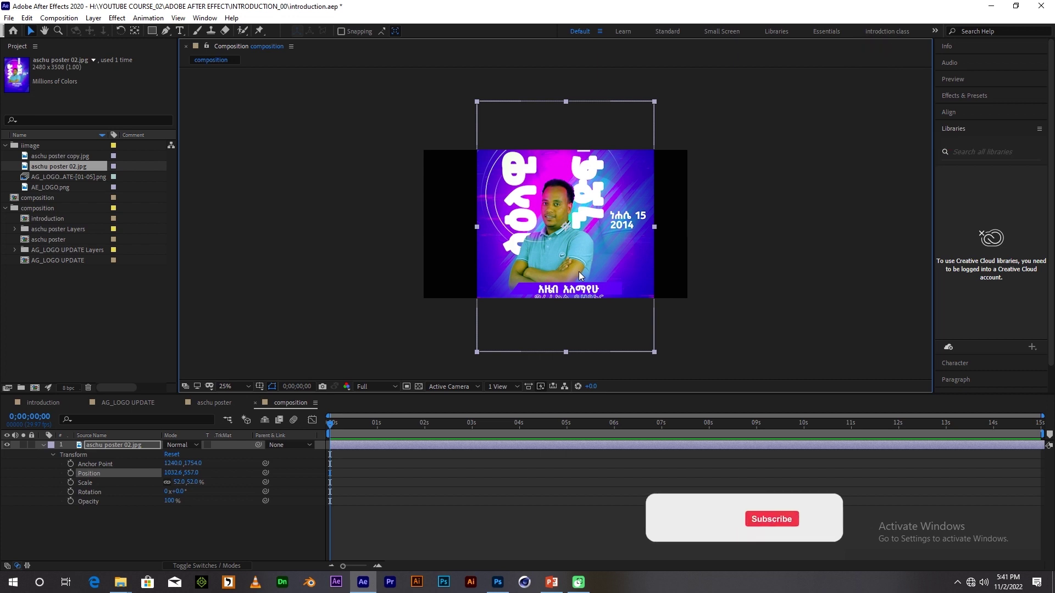
{"action": "left_click", "coordinate": [519, 424]}
{"action": "left_click_drag", "start_coordinate": [519, 423], "coordinate": [520, 425]}
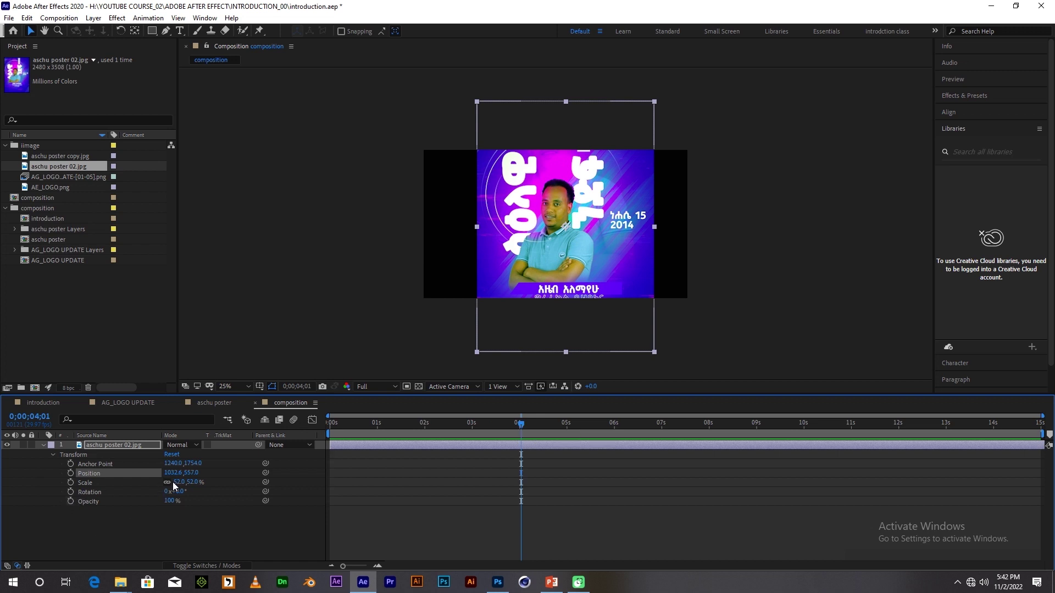
{"action": "left_click_drag", "start_coordinate": [175, 483], "coordinate": [190, 483]}
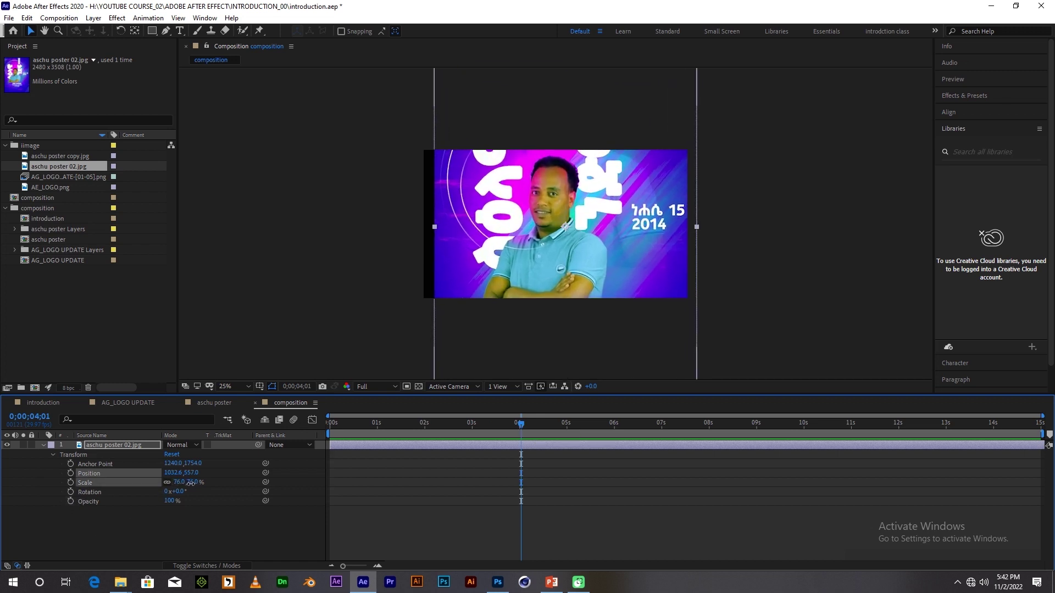
{"action": "left_click_drag", "start_coordinate": [622, 246], "coordinate": [605, 251]}
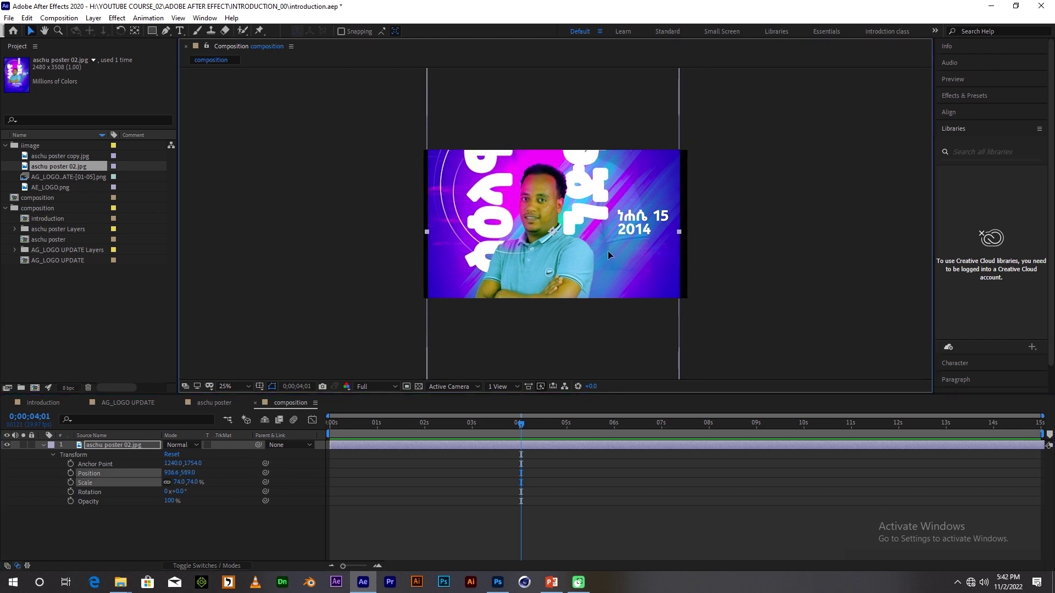
Reset, scale the poster to 79%, move it to 956, 712, and set a Position keyframe.
{"action": "left_click", "coordinate": [173, 453]}
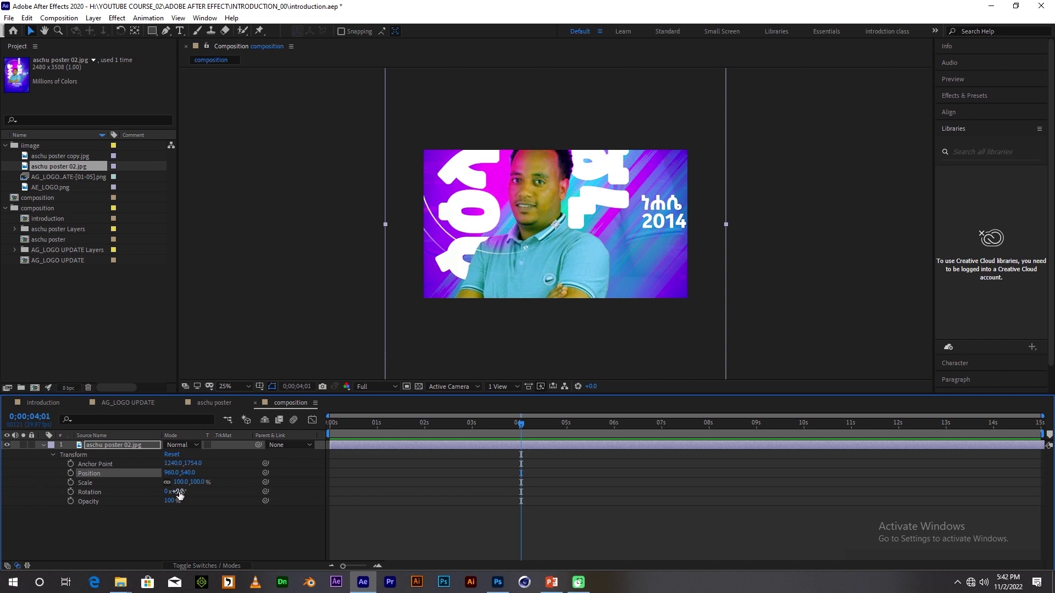
{"action": "left_click_drag", "start_coordinate": [183, 483], "coordinate": [175, 483]}
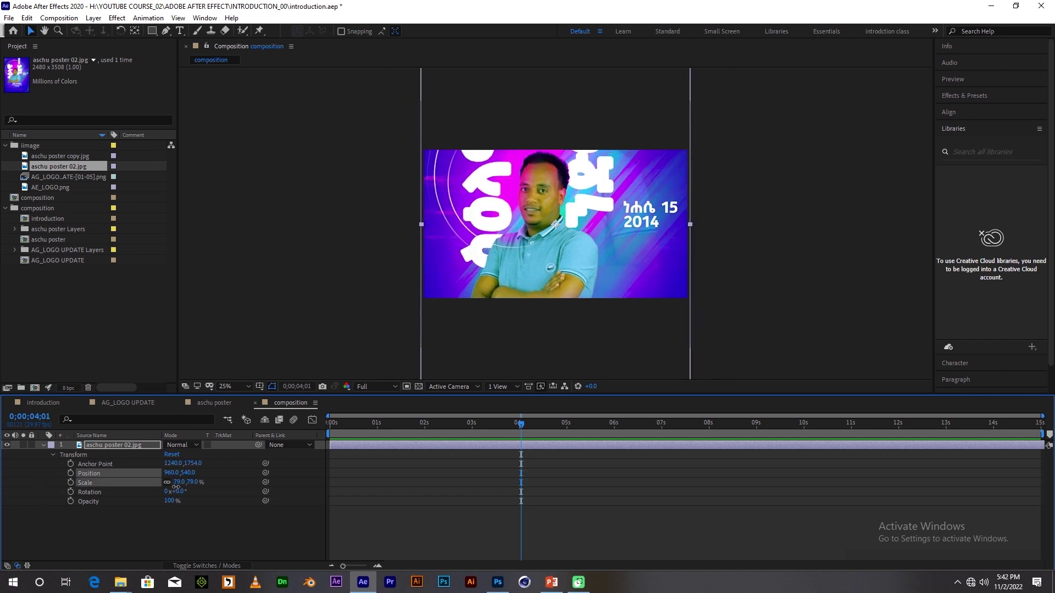
{"action": "left_click_drag", "start_coordinate": [561, 226], "coordinate": [559, 250]}
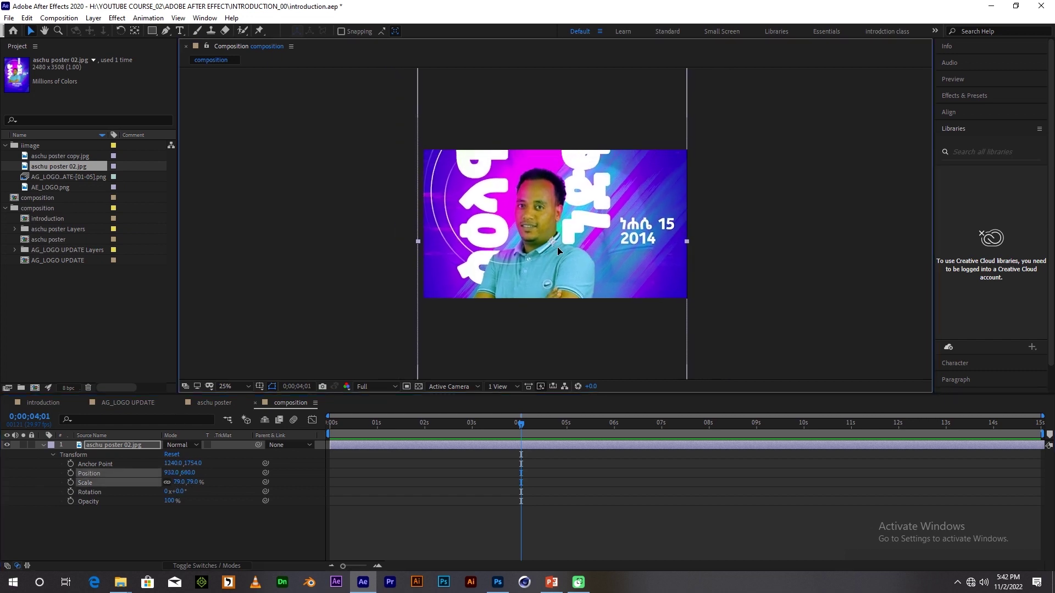
{"action": "left_click", "coordinate": [70, 473]}
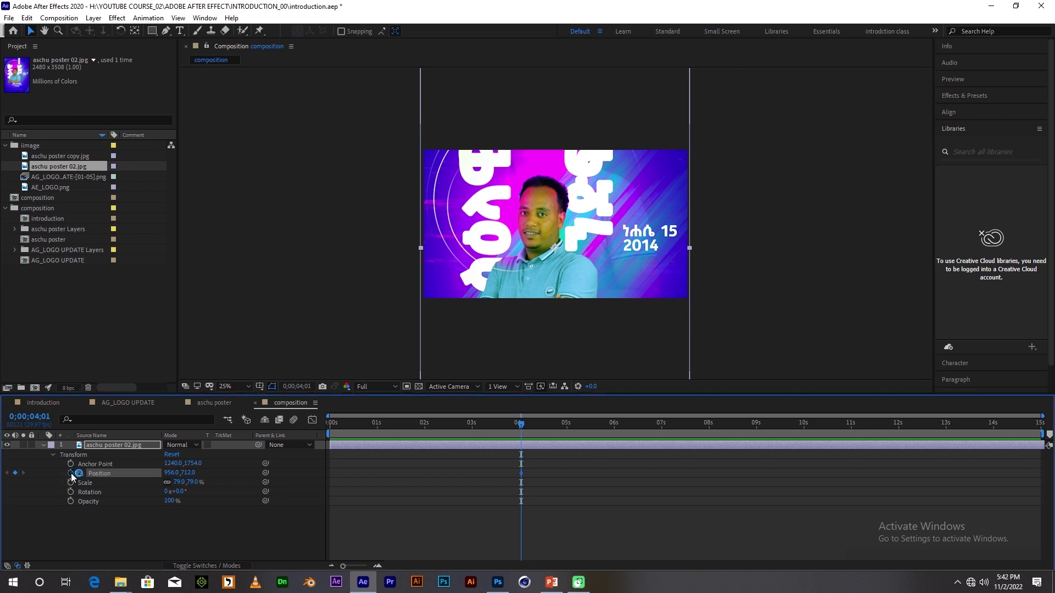
Add Scale and Rotation keyframes at 4;01, then set the 0s start pose to 208% scale and −58° rotation.
{"action": "left_click", "coordinate": [71, 483]}
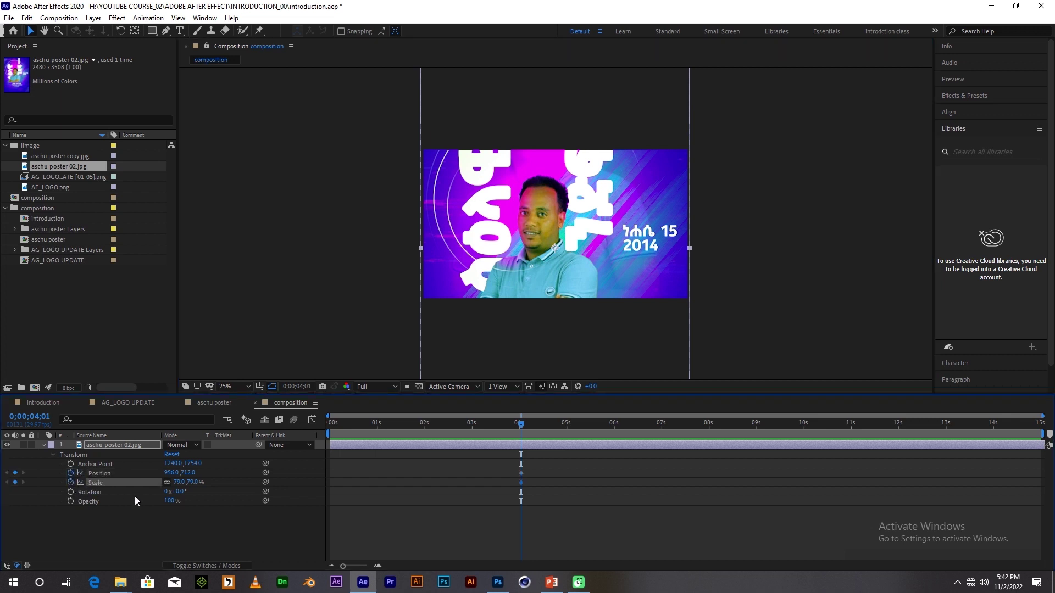
{"action": "left_click", "coordinate": [70, 492]}
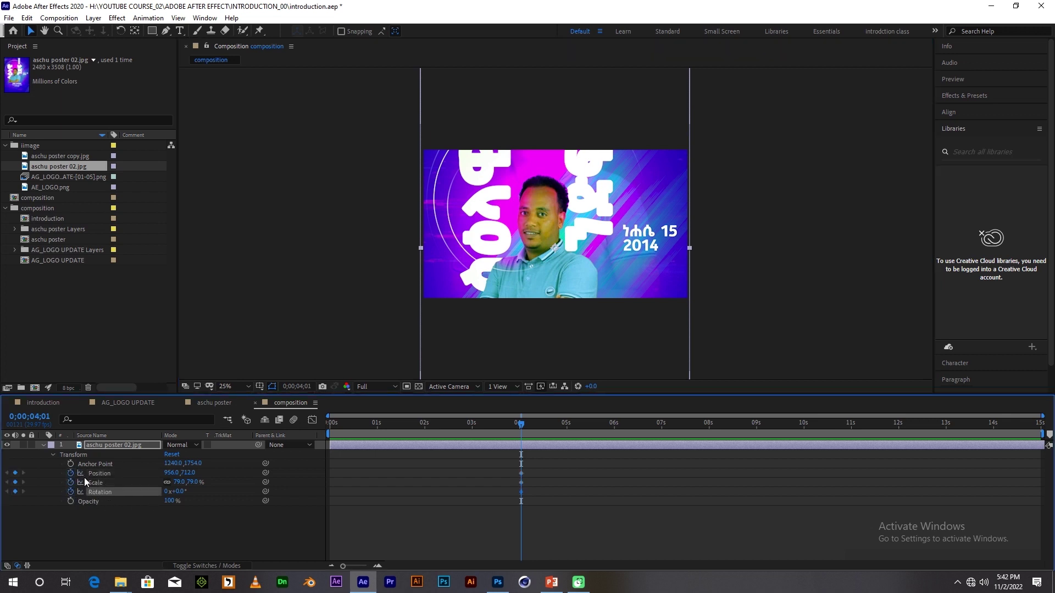
{"action": "left_click_drag", "start_coordinate": [522, 430], "coordinate": [330, 434]}
{"action": "left_click_drag", "start_coordinate": [180, 484], "coordinate": [243, 477]}
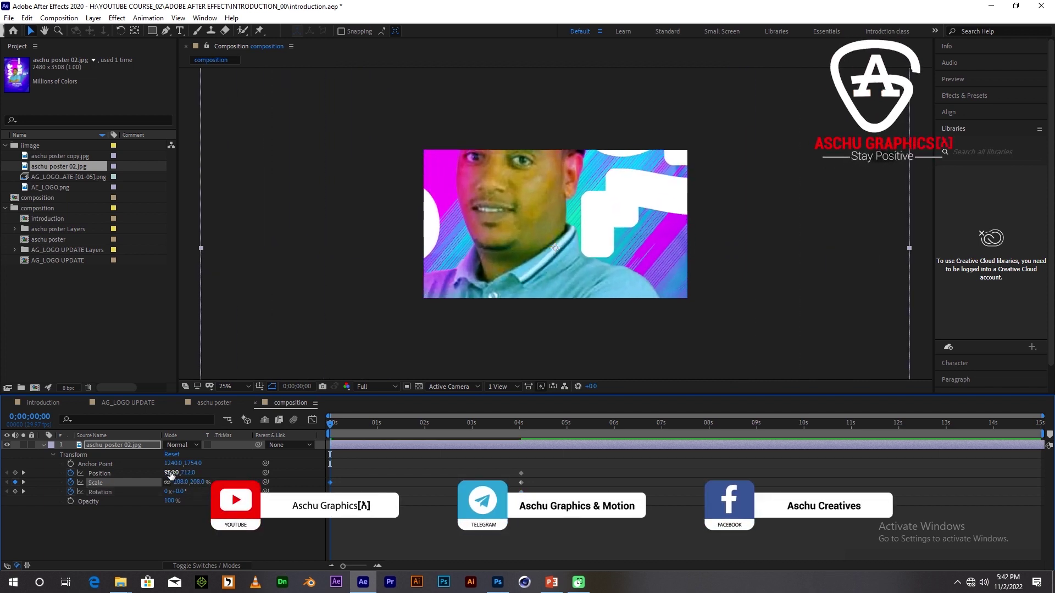
{"action": "left_click_drag", "start_coordinate": [188, 473], "coordinate": [318, 576]}
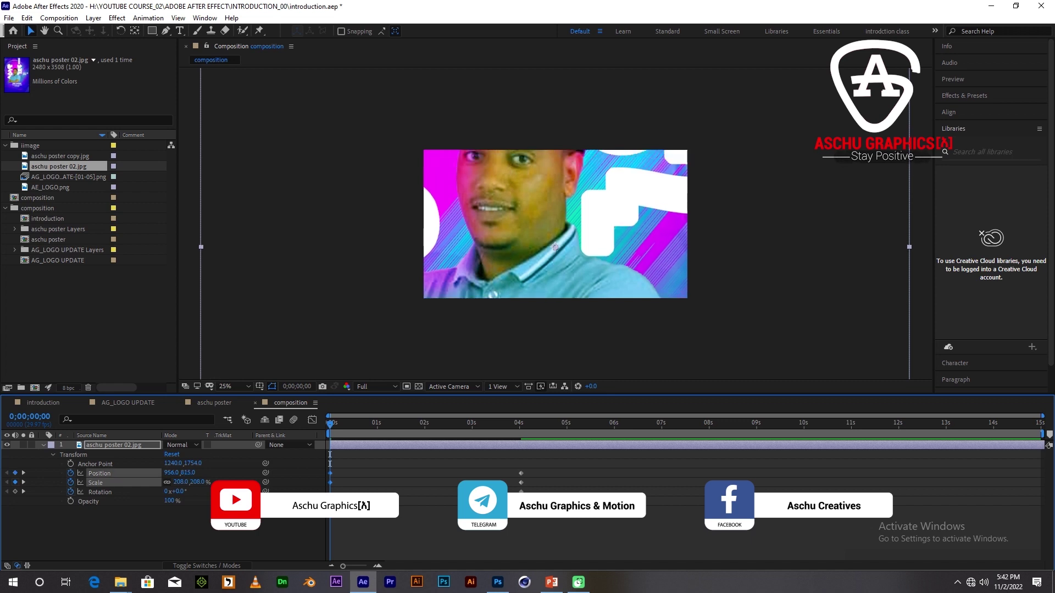
{"action": "mouse_move", "coordinate": [194, 463]}
{"action": "left_mouse_down"}
{"action": "mouse_move", "coordinate": [300, 591]}
{"action": "mouse_move", "coordinate": [370, 258]}
{"action": "left_mouse_up"}
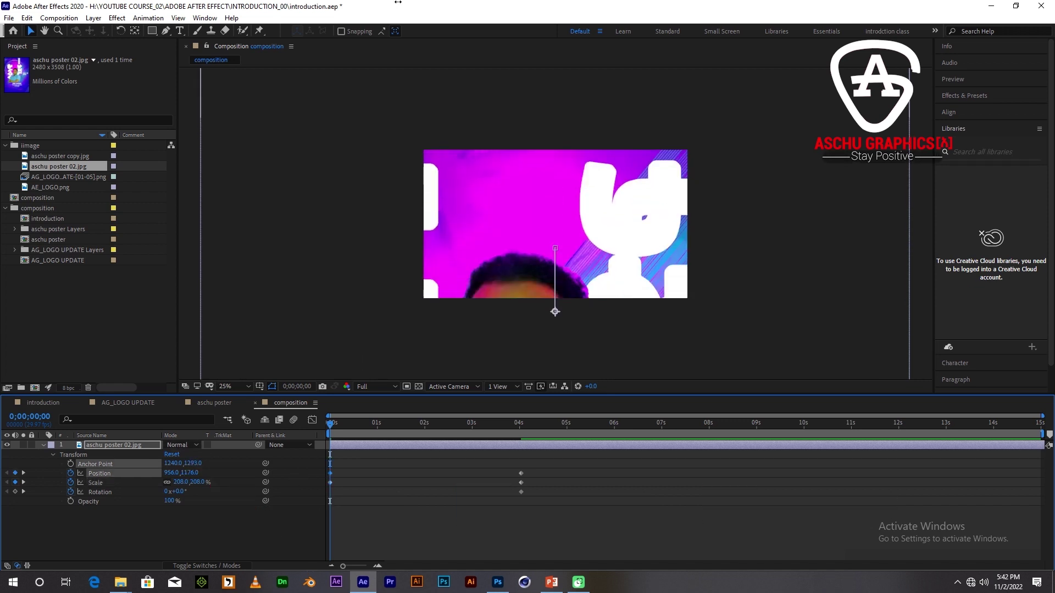
{"action": "left_click_drag", "start_coordinate": [194, 466], "coordinate": [283, 112]}
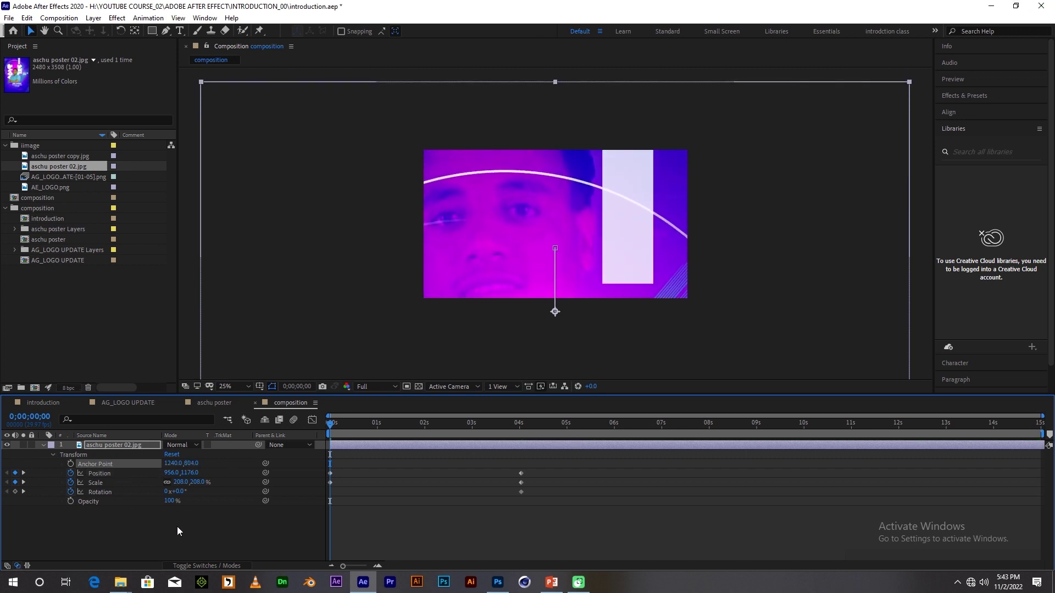
{"action": "left_click_drag", "start_coordinate": [180, 492], "coordinate": [143, 486]}
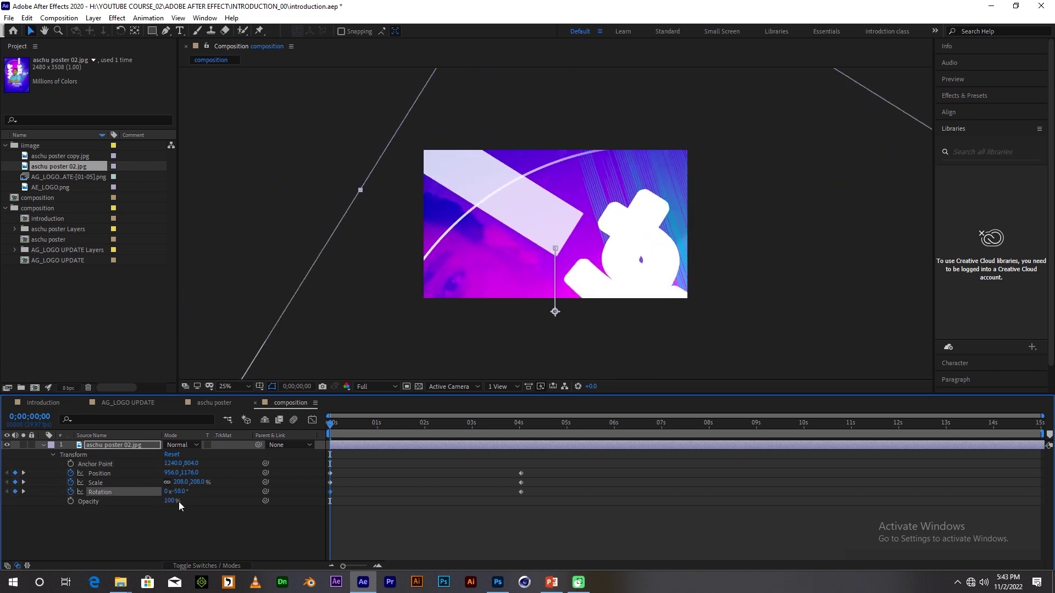
Preview the animation, raise the start Position to 956, 388, and preview again.
{"action": "key", "text": "space"}
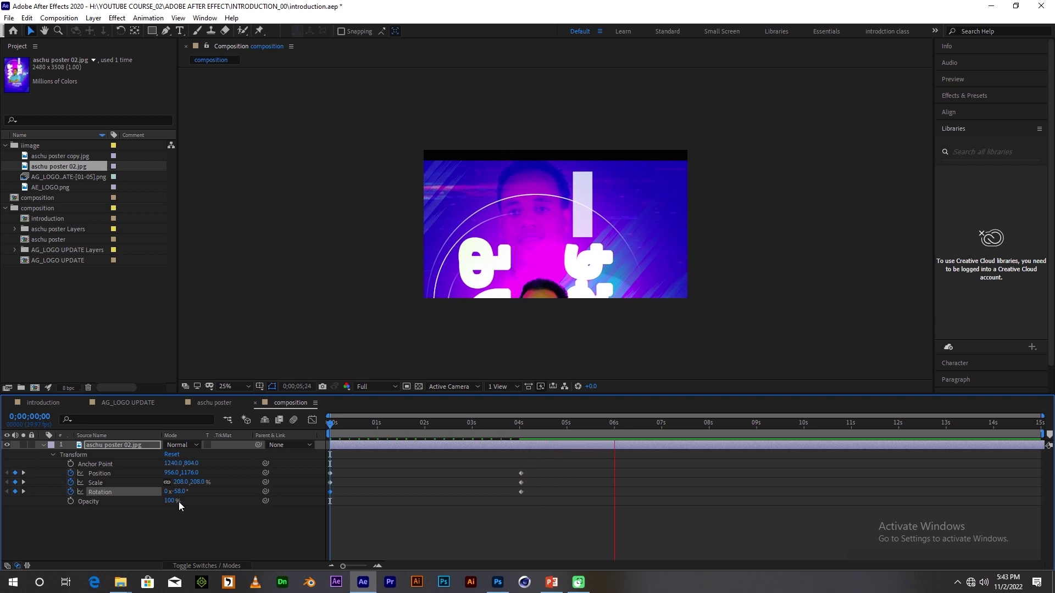
{"action": "key", "text": "space"}
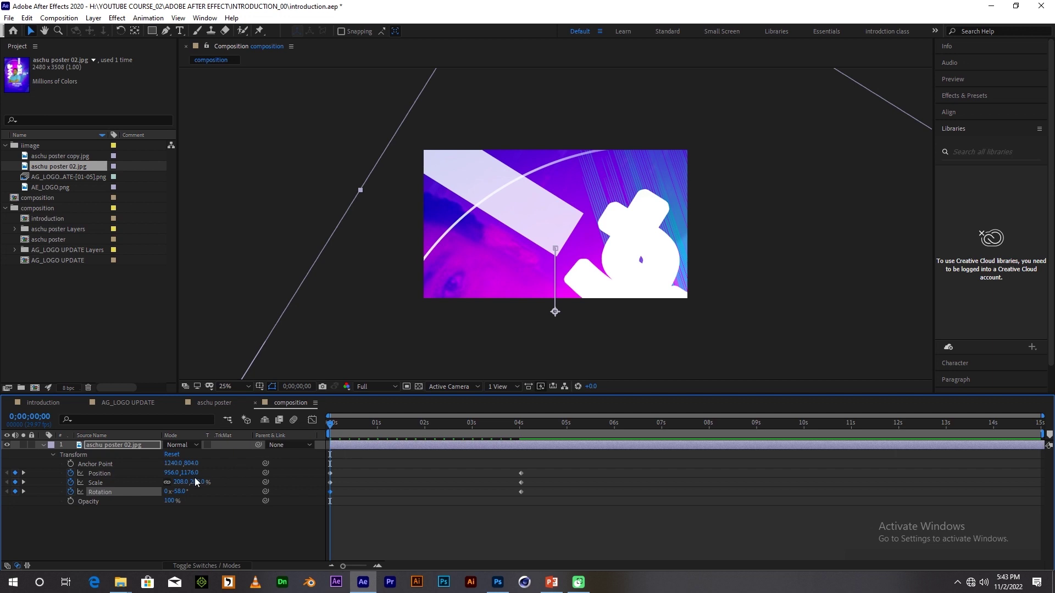
{"action": "mouse_move", "coordinate": [188, 474]}
{"action": "left_mouse_down"}
{"action": "mouse_move", "coordinate": [215, 7]}
{"action": "mouse_move", "coordinate": [232, 72]}
{"action": "left_mouse_up"}
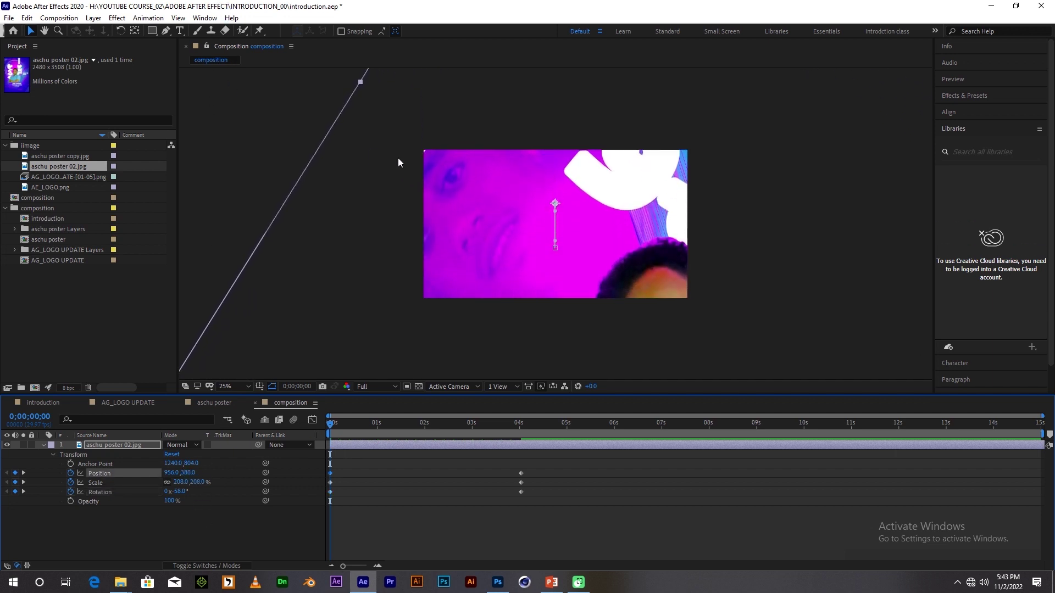
{"action": "key", "text": "space"}
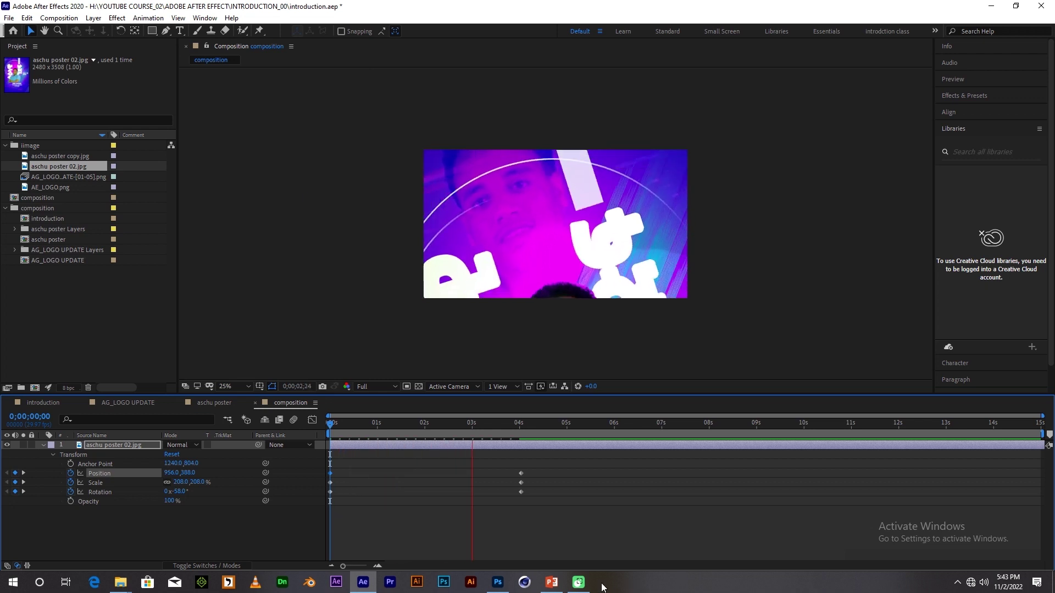
{"action": "left_click_drag", "start_coordinate": [512, 441], "coordinate": [522, 469]}
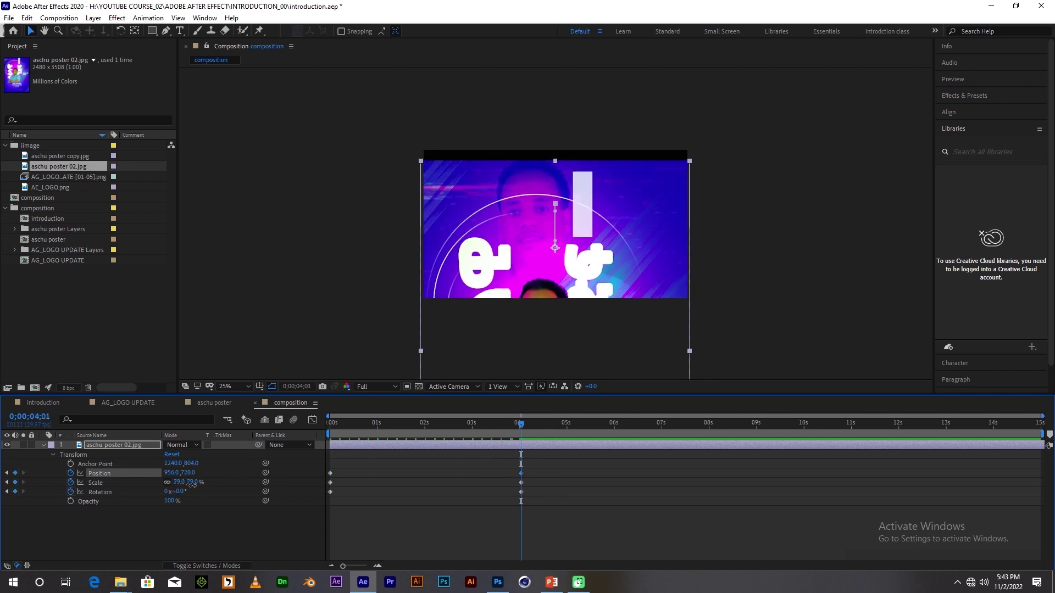
Raise the end-pose Position at 4;01 to 956, −232.
{"action": "left_click_drag", "start_coordinate": [189, 474], "coordinate": [276, 4]}
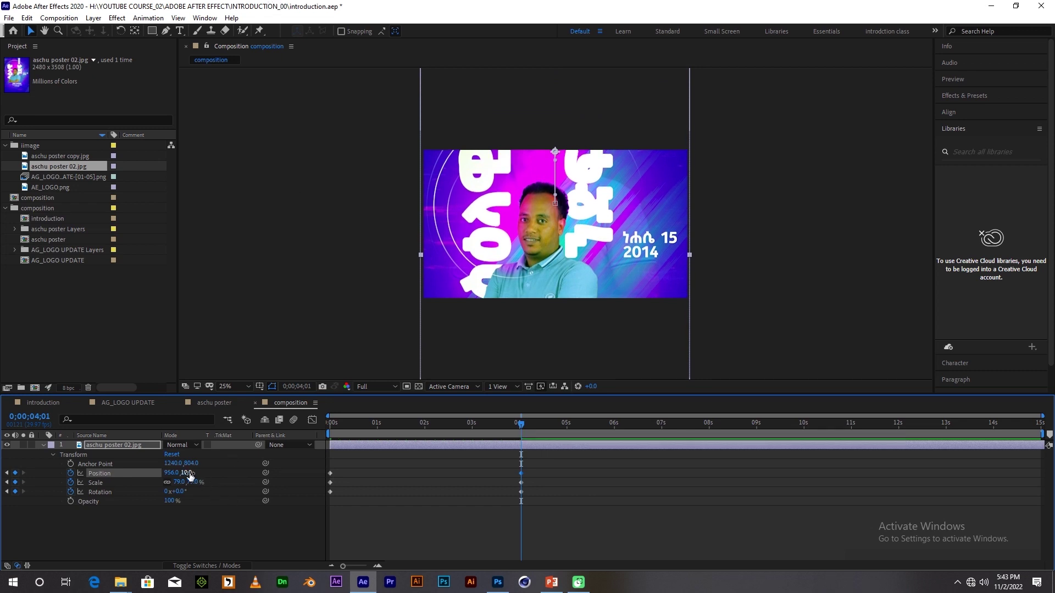
{"action": "left_click_drag", "start_coordinate": [187, 473], "coordinate": [187, 421]}
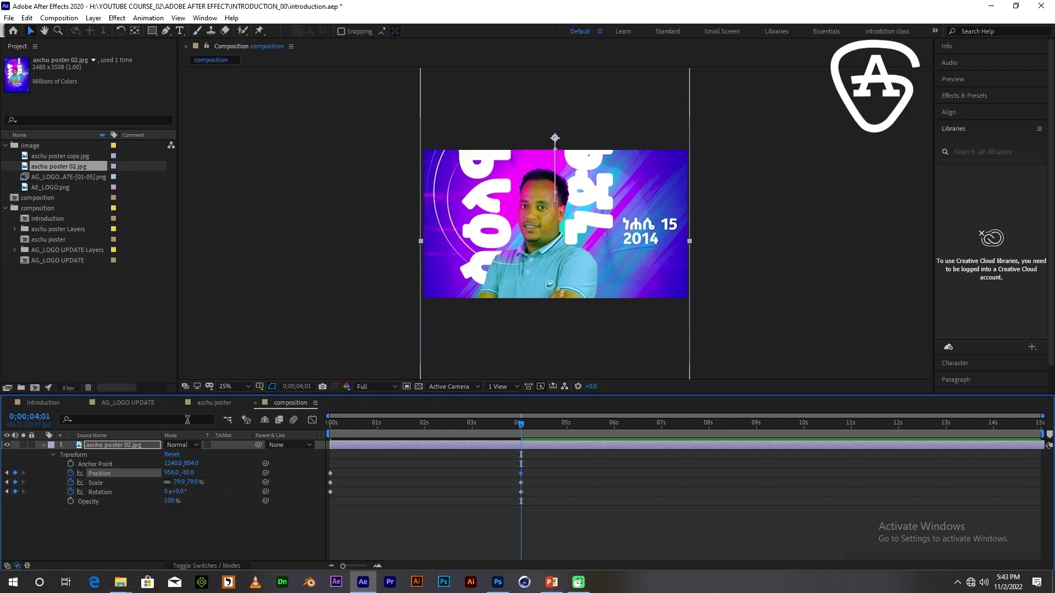
{"action": "left_click_drag", "start_coordinate": [188, 473], "coordinate": [194, 420]}
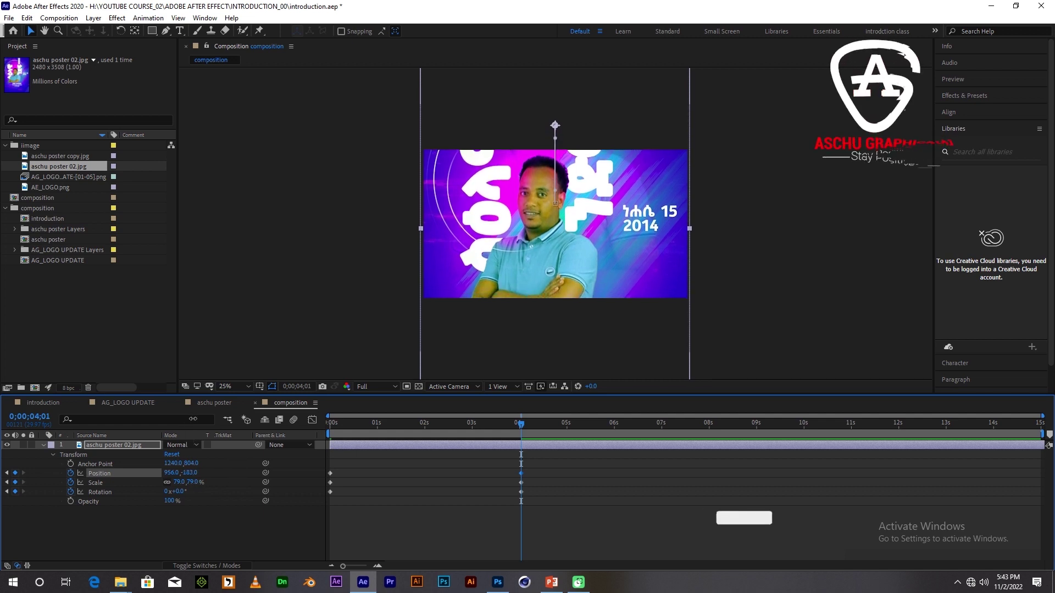
{"action": "left_click_drag", "start_coordinate": [188, 473], "coordinate": [188, 446]}
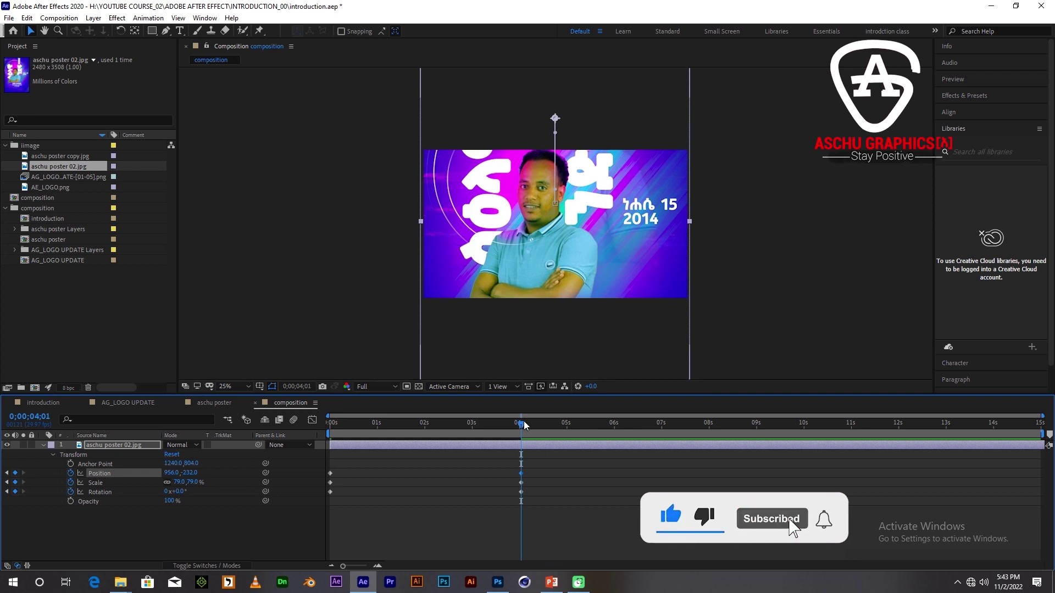
Preview the animation from the first frame and select all Position, Scale and Rotation keyframes.
{"action": "left_click_drag", "start_coordinate": [521, 424], "coordinate": [330, 486]}
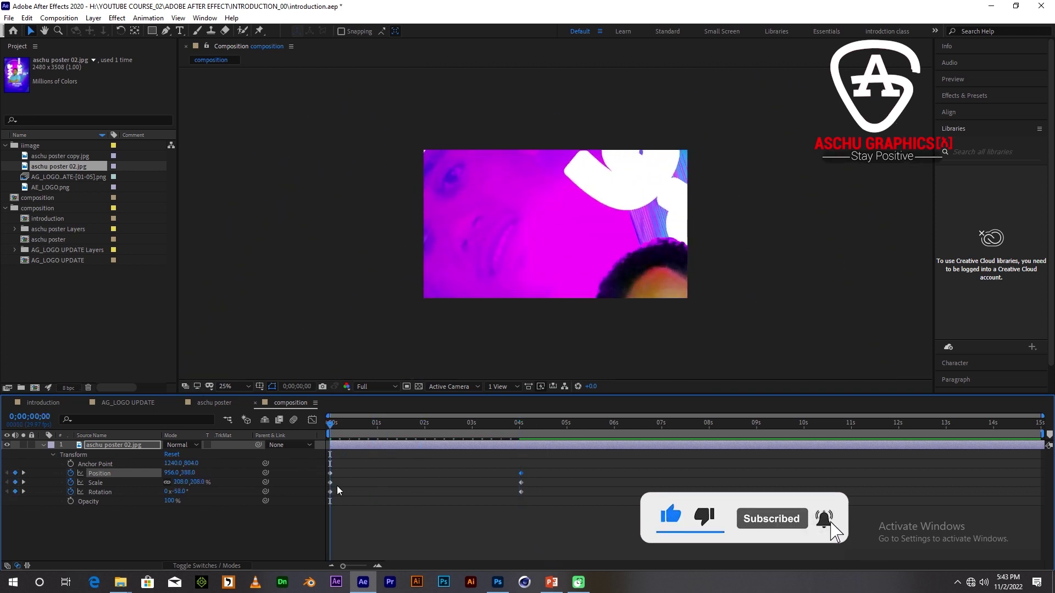
{"action": "key", "text": "space"}
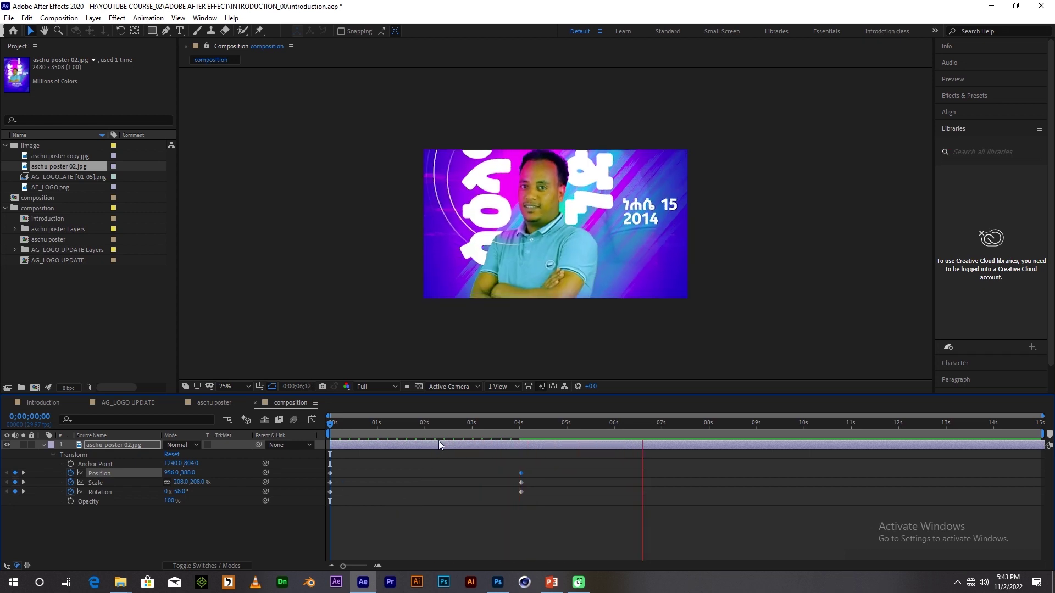
{"action": "key", "text": "space"}
{"action": "key", "text": "space"}
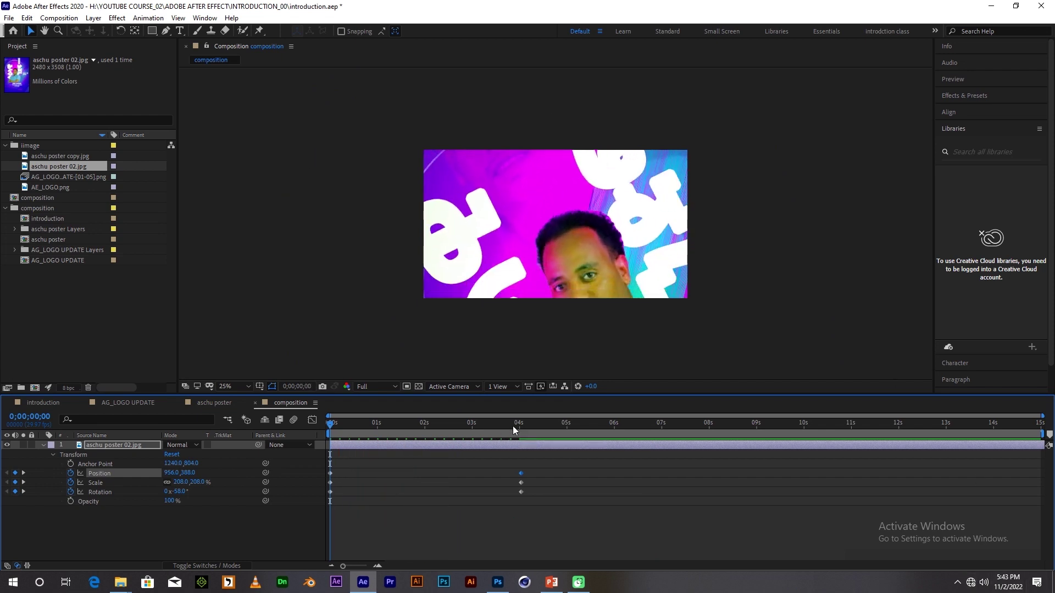
{"action": "left_click_drag", "start_coordinate": [504, 425], "coordinate": [540, 426]}
{"action": "left_click_drag", "start_coordinate": [531, 462], "coordinate": [308, 528]}
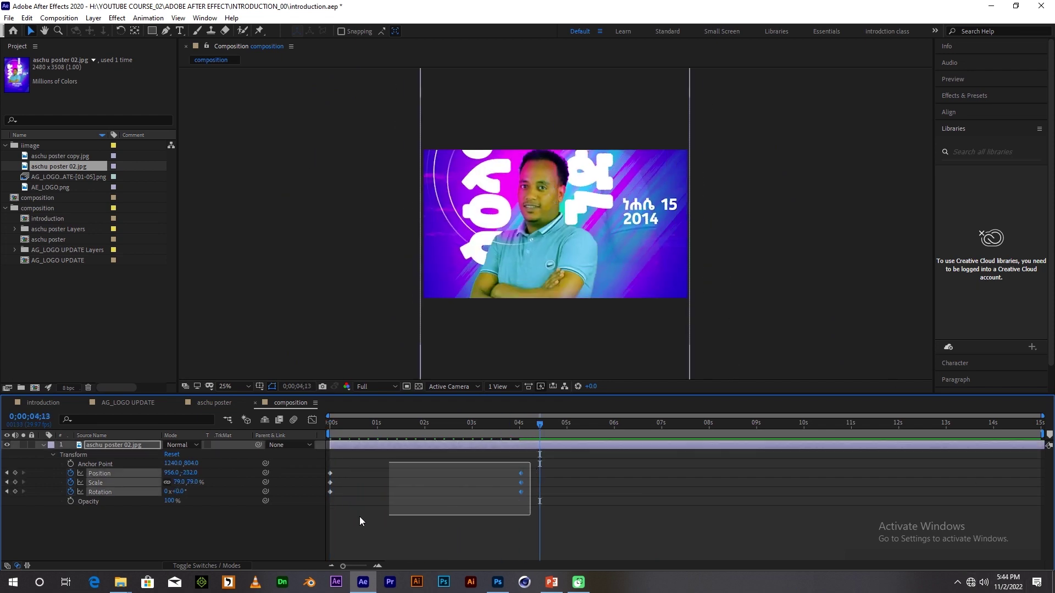
Apply Easy Ease to all selected Position, Scale and Rotation keyframes.
{"action": "right_click", "coordinate": [331, 474]}
{"action": "mouse_move", "coordinate": [363, 468]}
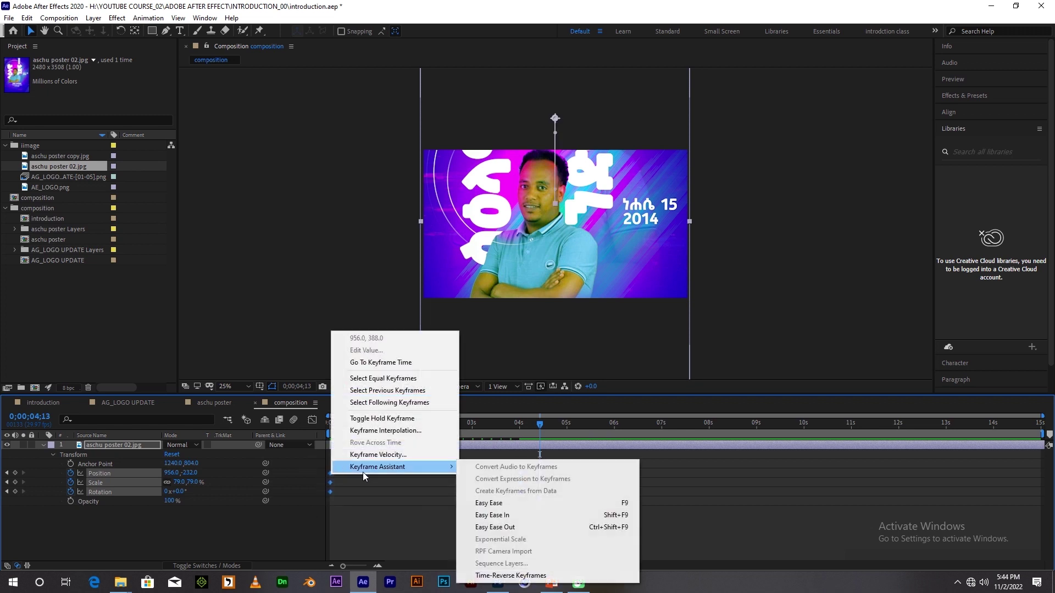
{"action": "left_click", "coordinate": [493, 506]}
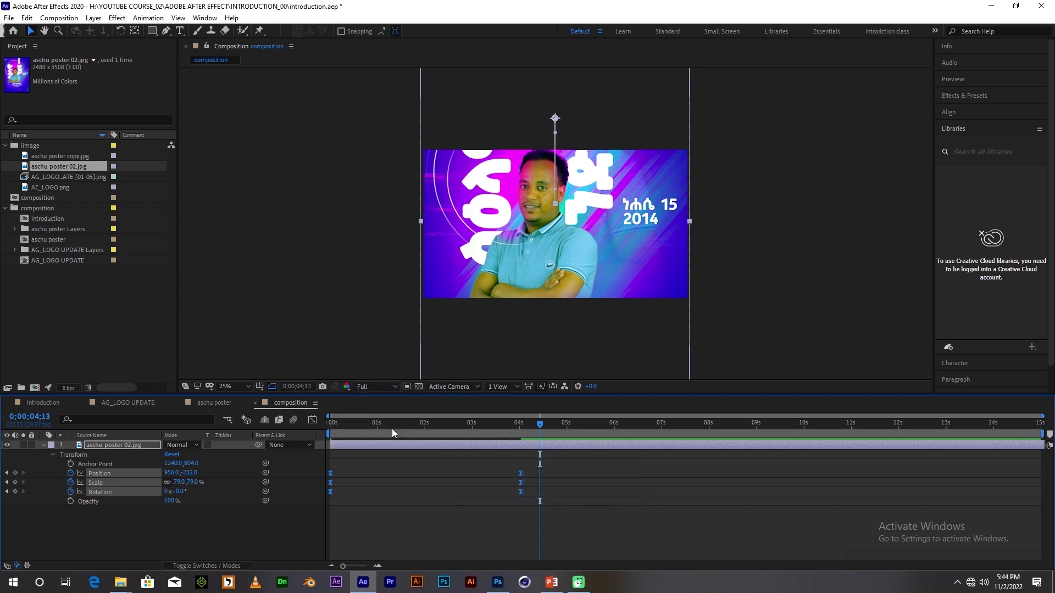
Inspect the eased speed curves near 4 seconds in the Graph Editor, then return to the timeline at 0s.
{"action": "left_click", "coordinate": [312, 421]}
{"action": "mouse_move", "coordinate": [540, 504]}
{"action": "left_mouse_down"}
{"action": "mouse_move", "coordinate": [485, 544]}
{"action": "mouse_move", "coordinate": [362, 527]}
{"action": "left_mouse_up"}
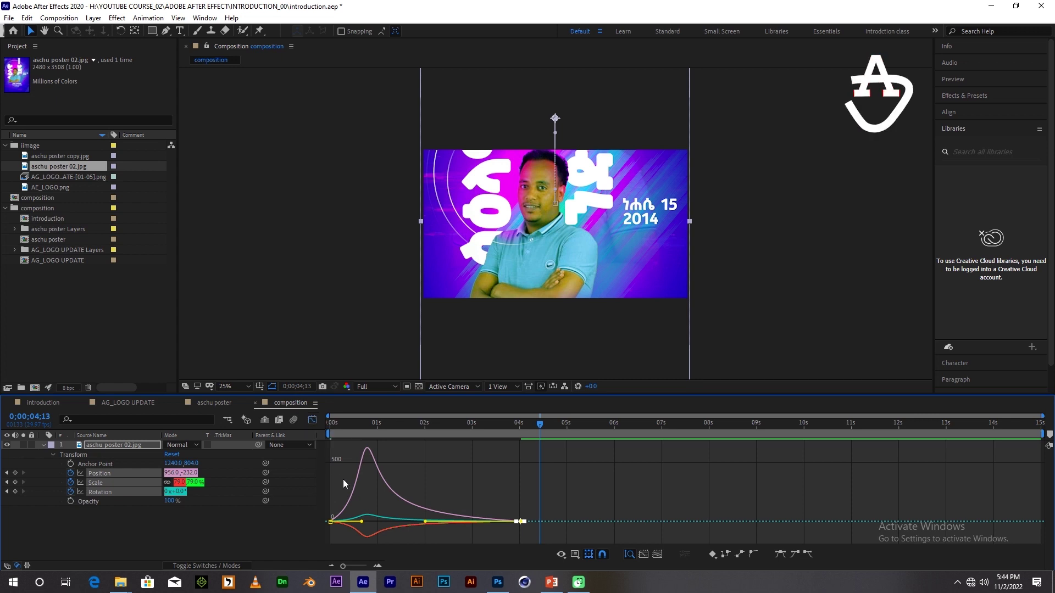
{"action": "mouse_move", "coordinate": [351, 526]}
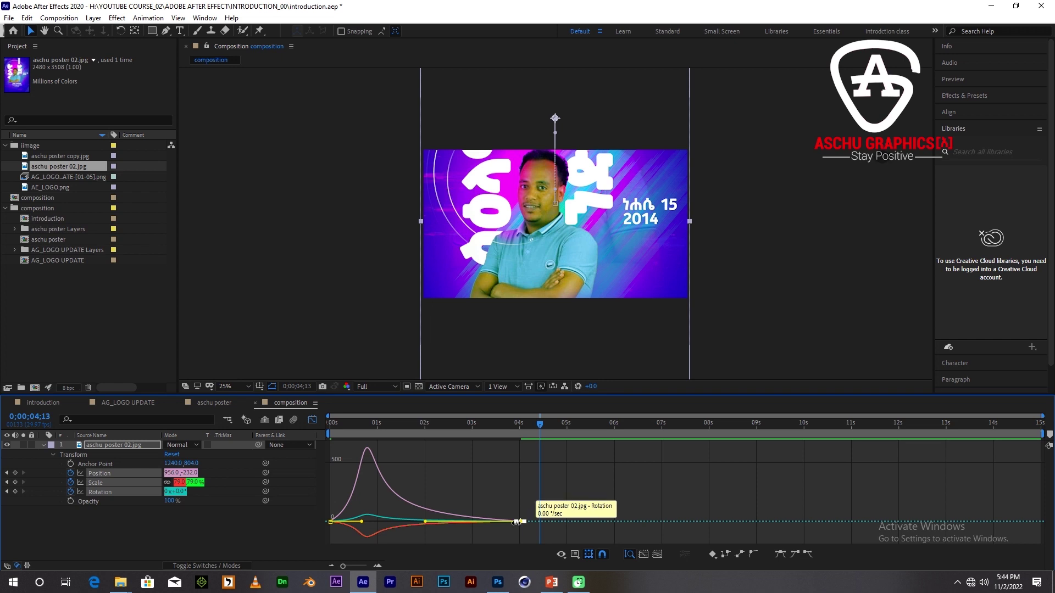
{"action": "left_click", "coordinate": [312, 421]}
{"action": "left_click_drag", "start_coordinate": [459, 425], "coordinate": [303, 436]}
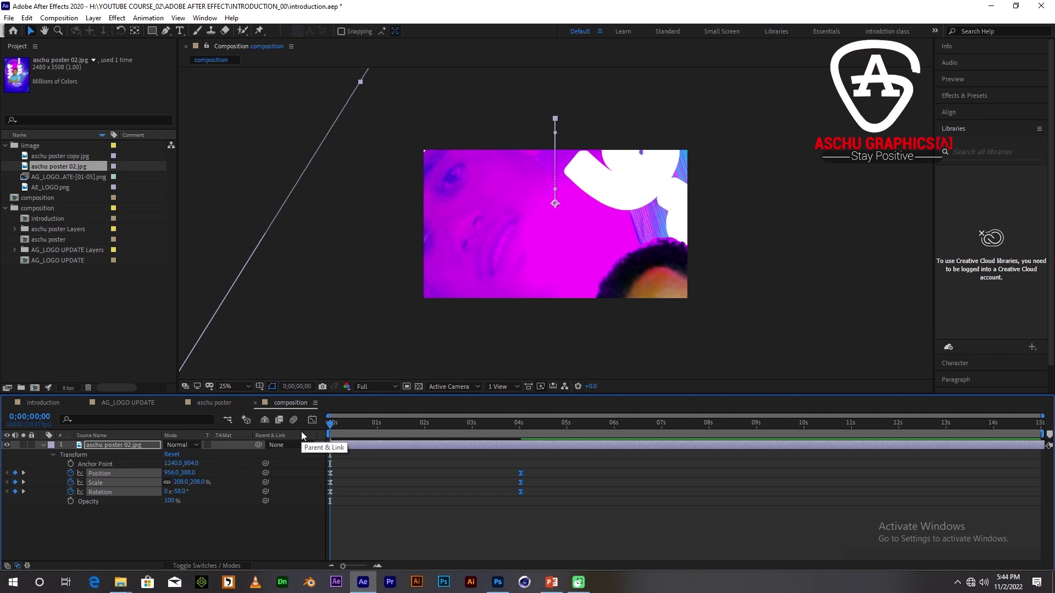
{"action": "key", "text": "space"}
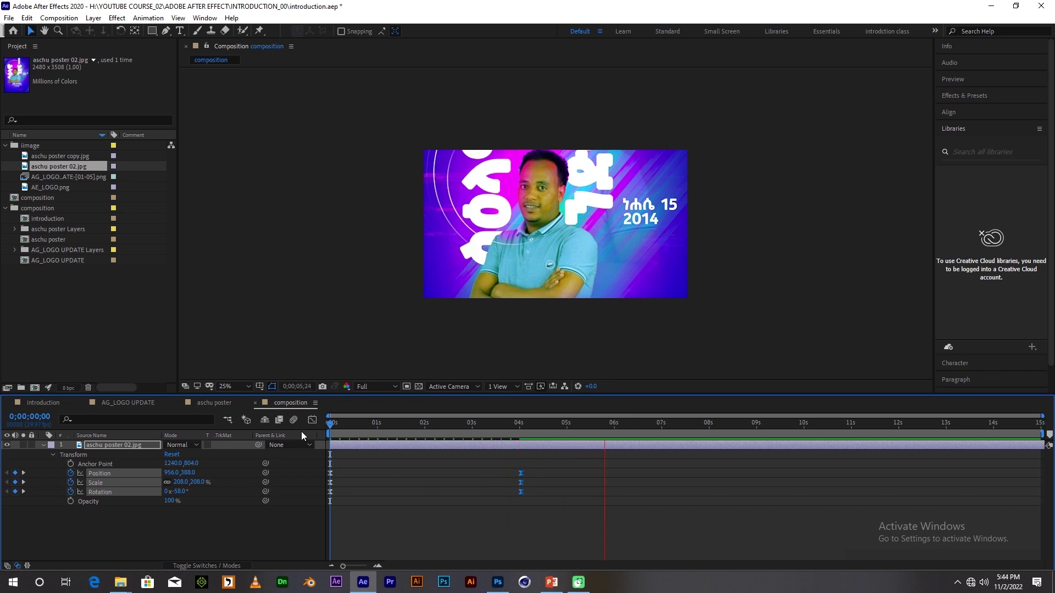
{"action": "left_click", "coordinate": [537, 435]}
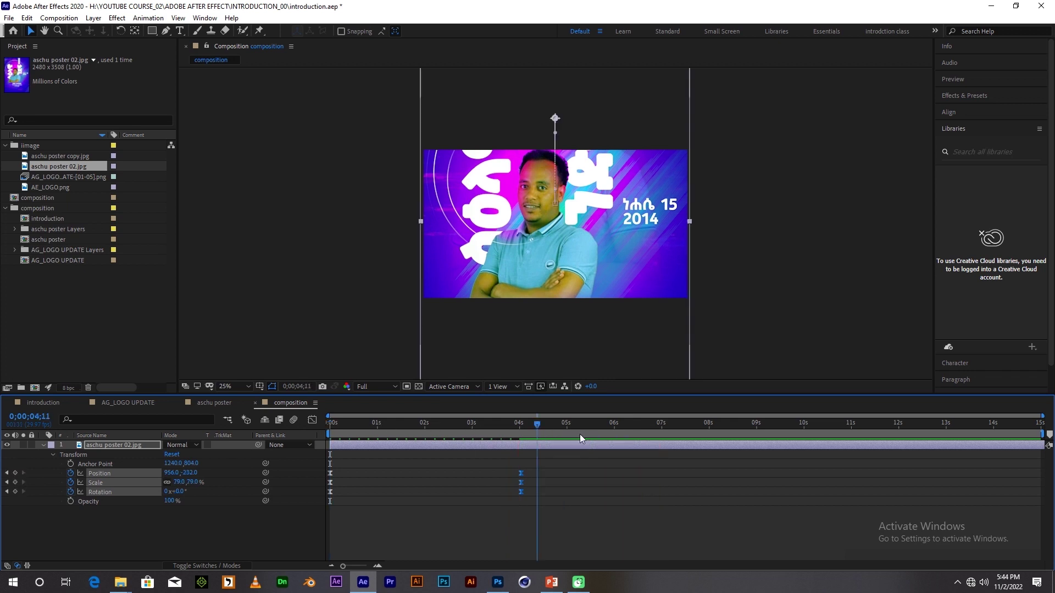
{"action": "left_click", "coordinate": [615, 432]}
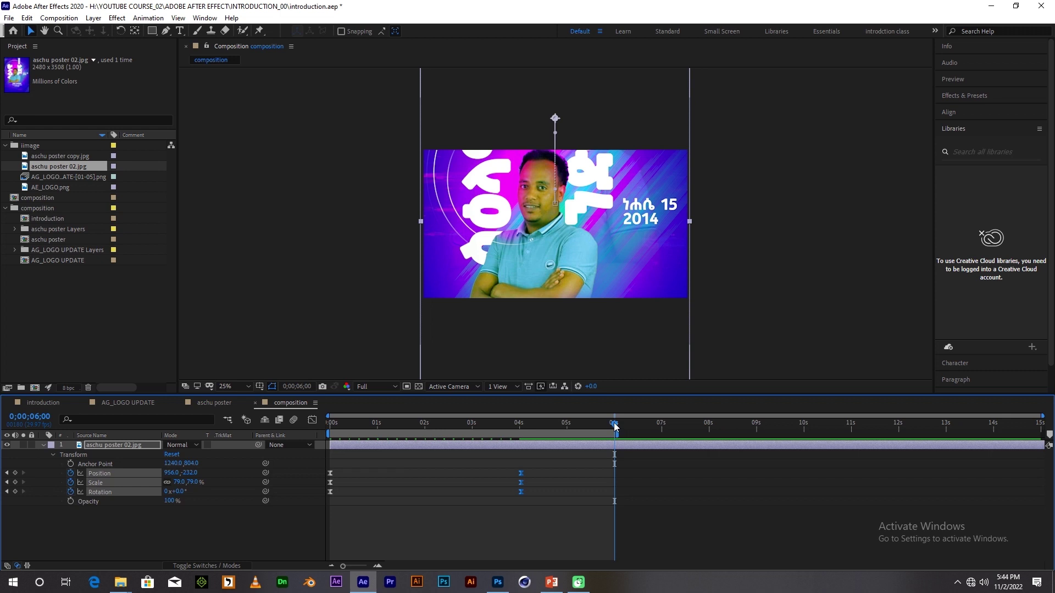
{"action": "left_click_drag", "start_coordinate": [616, 427], "coordinate": [291, 467]}
{"action": "key", "text": "space"}
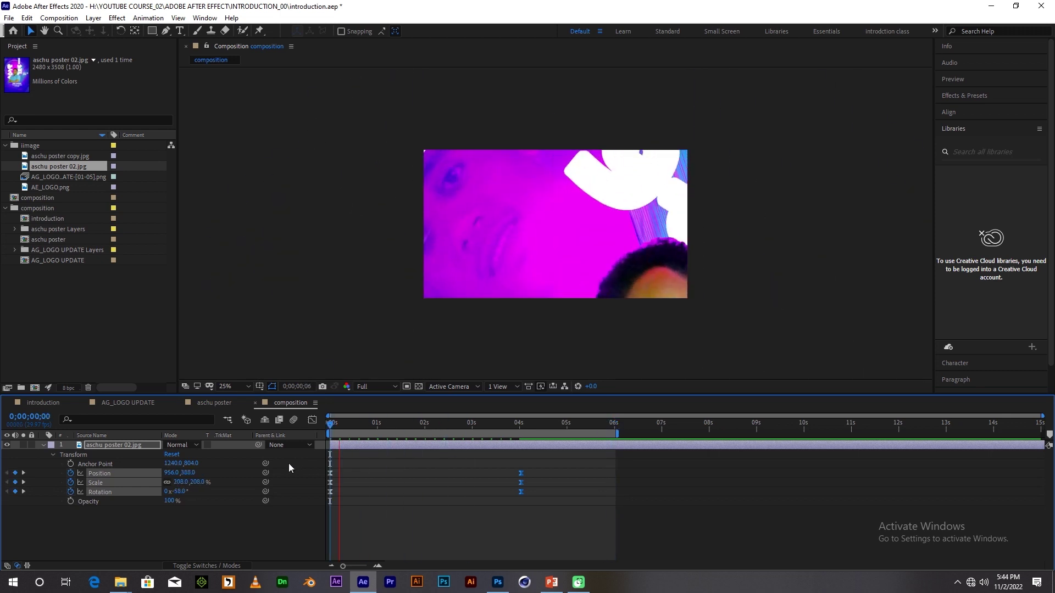